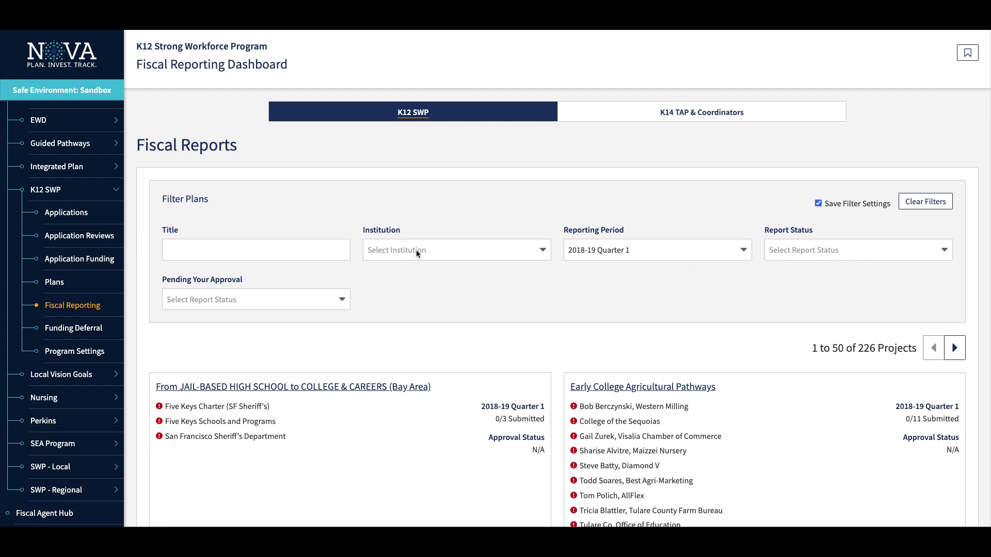
- Filter the fiscal reports to the 2018-19 Quarter 1 reporting period and titles containing "neva"
{"action": "left_click", "coordinate": [594, 253]}
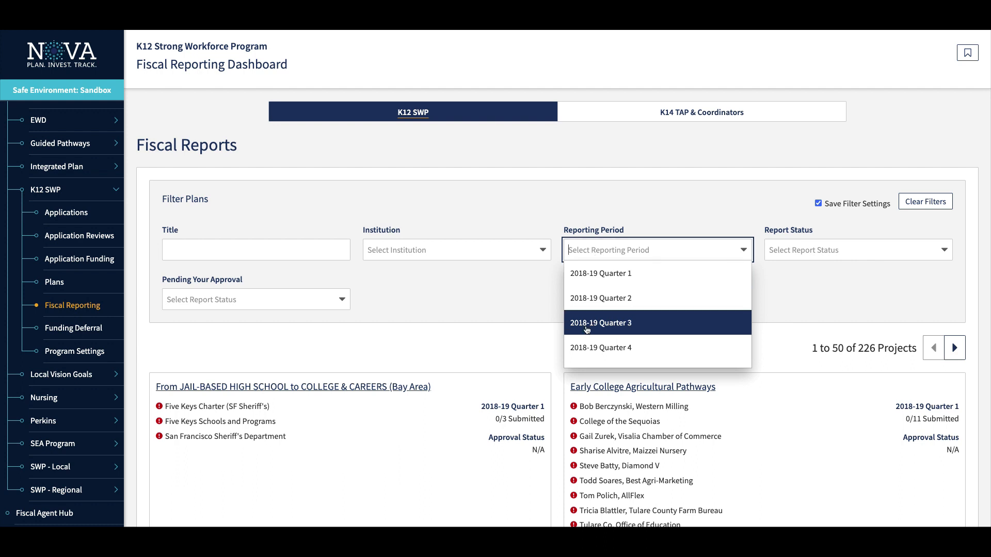
{"action": "left_click", "coordinate": [593, 274]}
{"action": "left_click", "coordinate": [204, 256]}
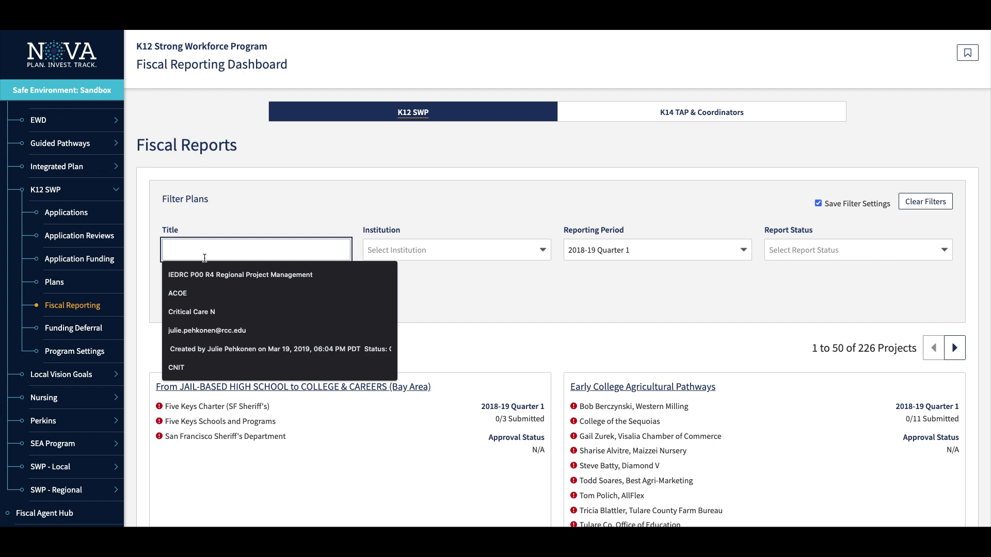
{"action": "type", "text": "neva"}
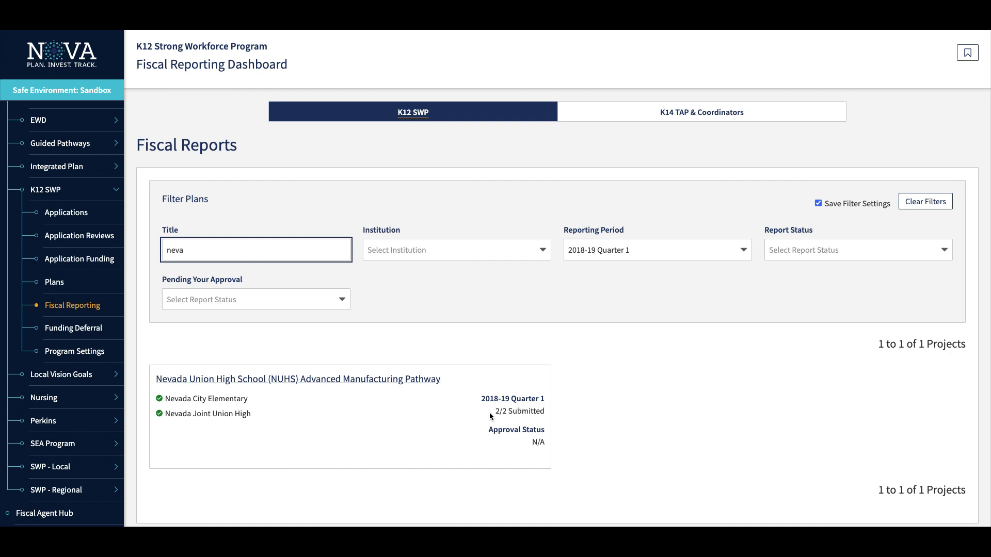
- Check the filtered project's submission status for 2018-19 Quarters 2, 3 and 4, and return the reporting period filter to Quarter 1
{"action": "left_click", "coordinate": [722, 252]}
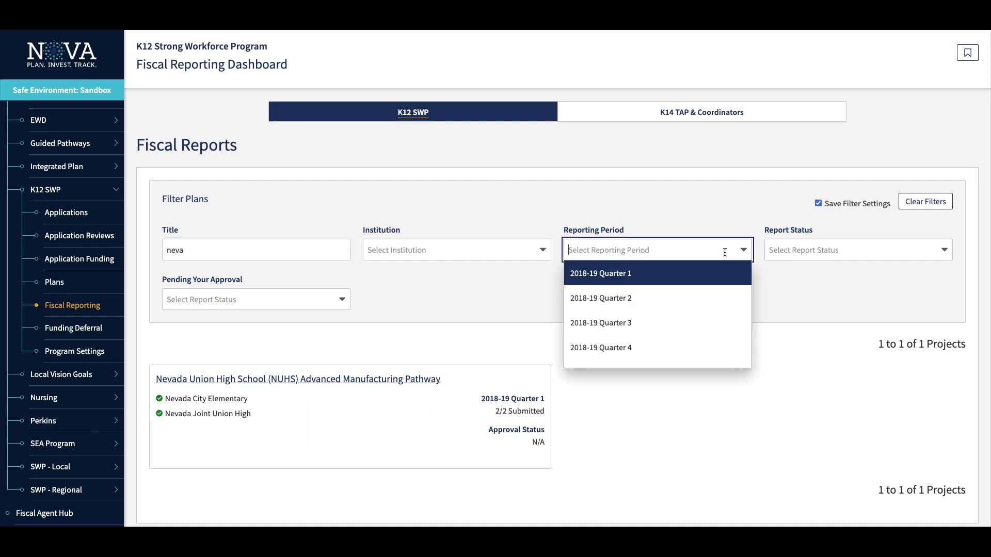
{"action": "left_click", "coordinate": [645, 308]}
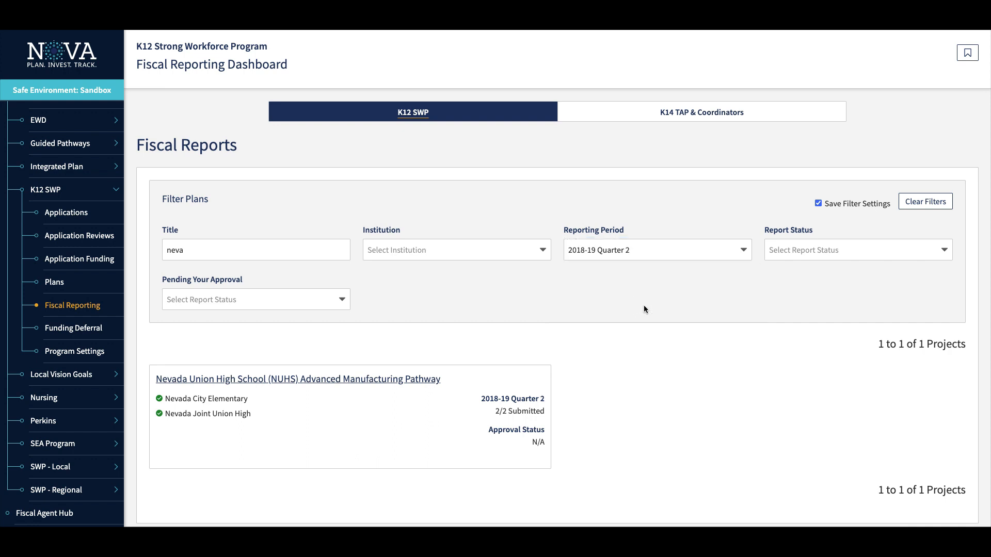
{"action": "left_click", "coordinate": [640, 255]}
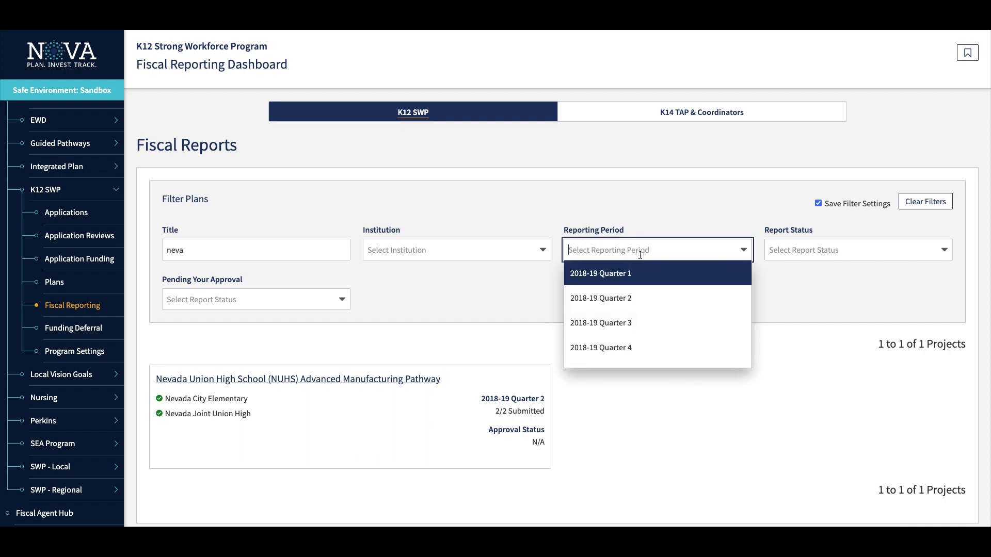
{"action": "left_click", "coordinate": [615, 327]}
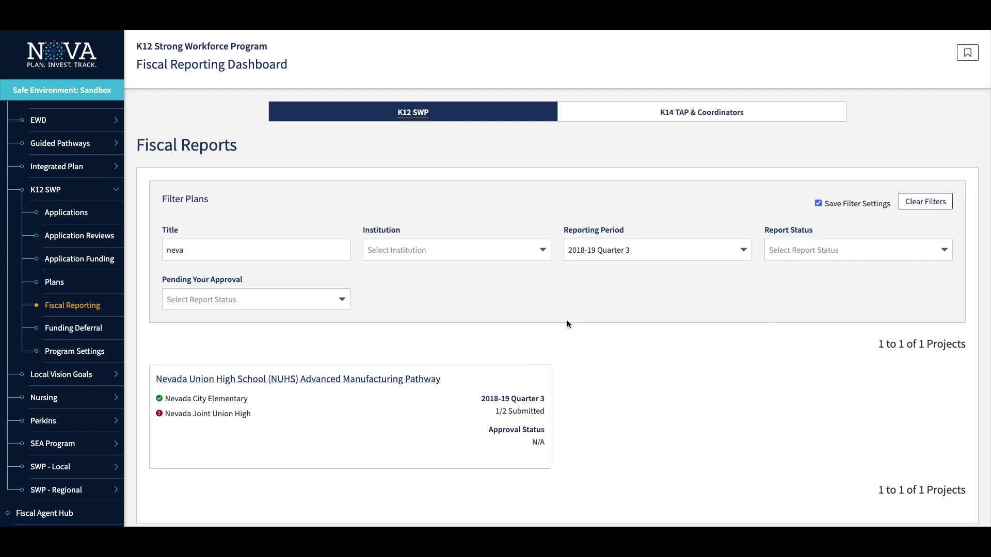
{"action": "left_click", "coordinate": [662, 251]}
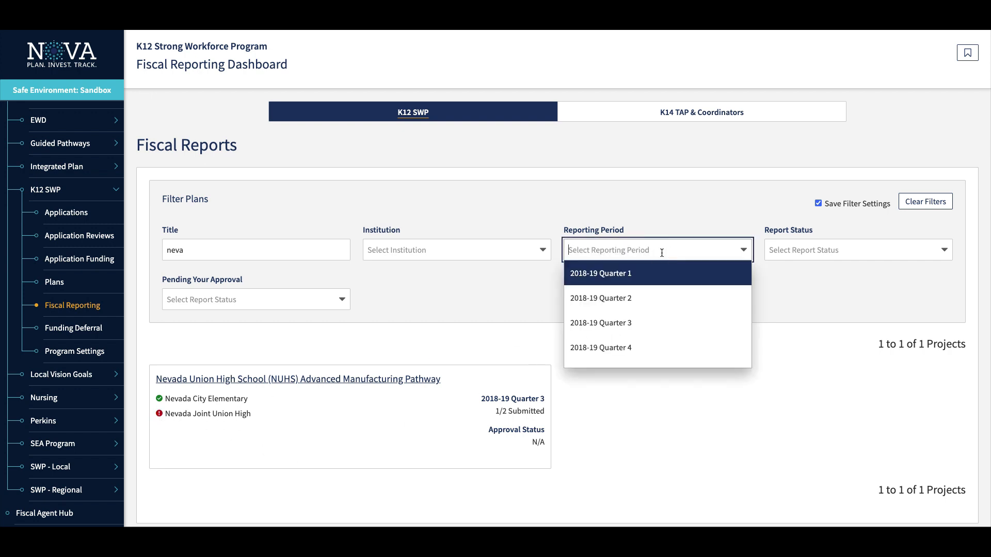
{"action": "left_click", "coordinate": [635, 356]}
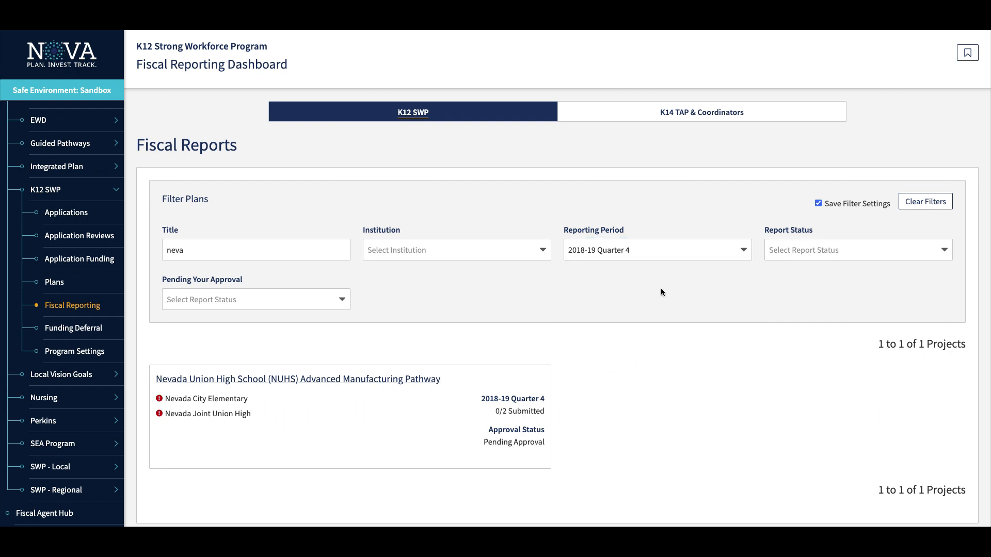
{"action": "left_click", "coordinate": [668, 250]}
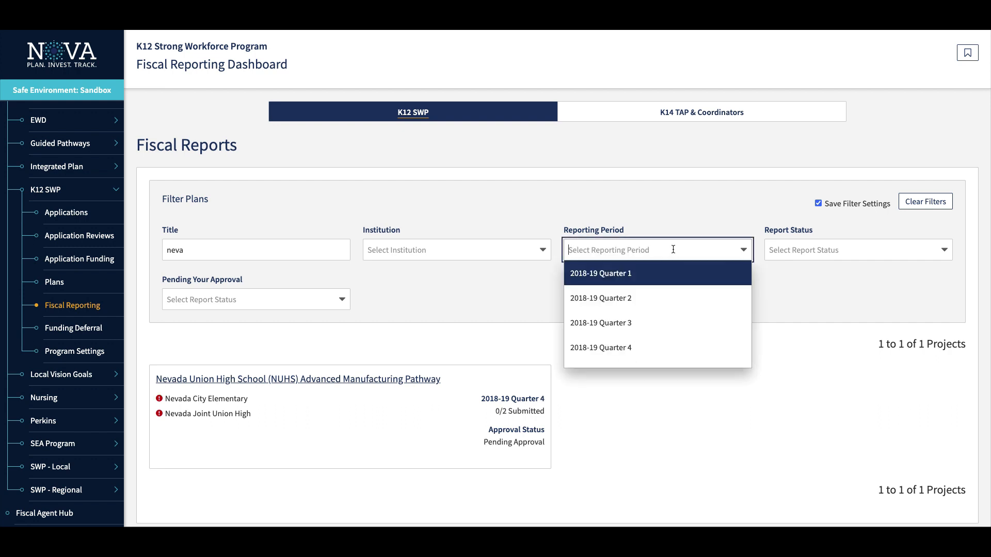
{"action": "left_click", "coordinate": [612, 279]}
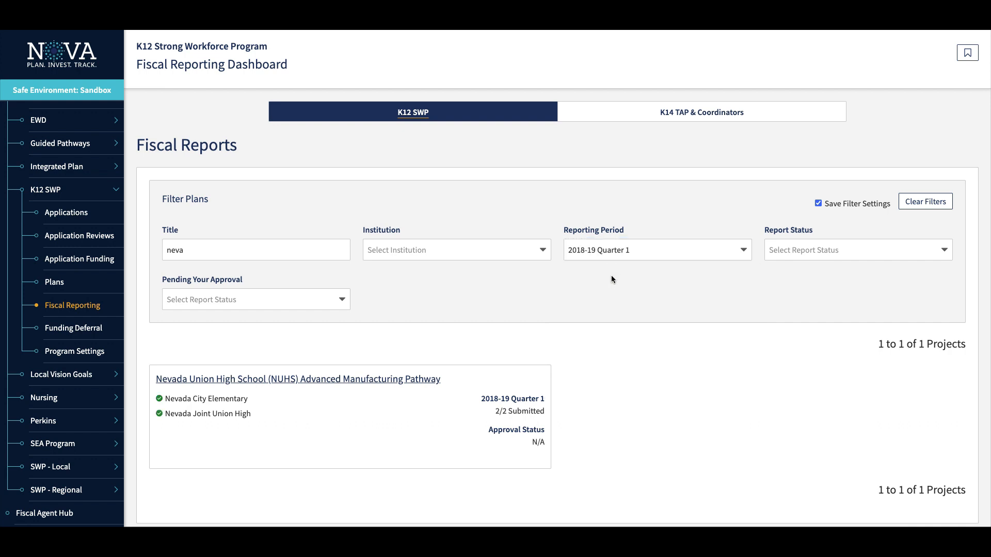
- Open the Nevada Union High School (NUHS) Advanced Manufacturing Pathway fiscal report and review its submittal status and both institutions' Q1 reports
{"action": "left_click", "coordinate": [253, 380]}
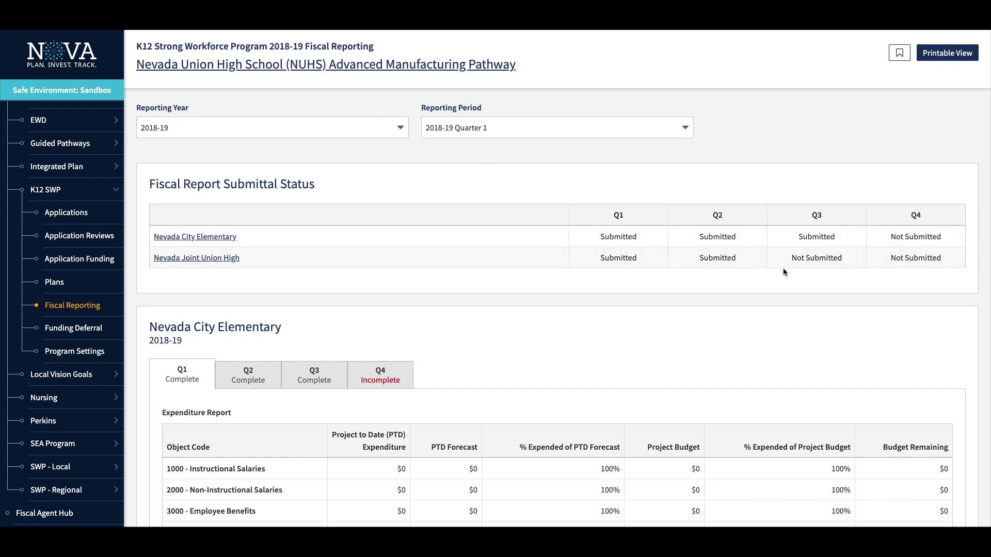
{"action": "scroll", "coordinate": [494, 355], "scroll_direction": "down", "scroll_amount": 3}
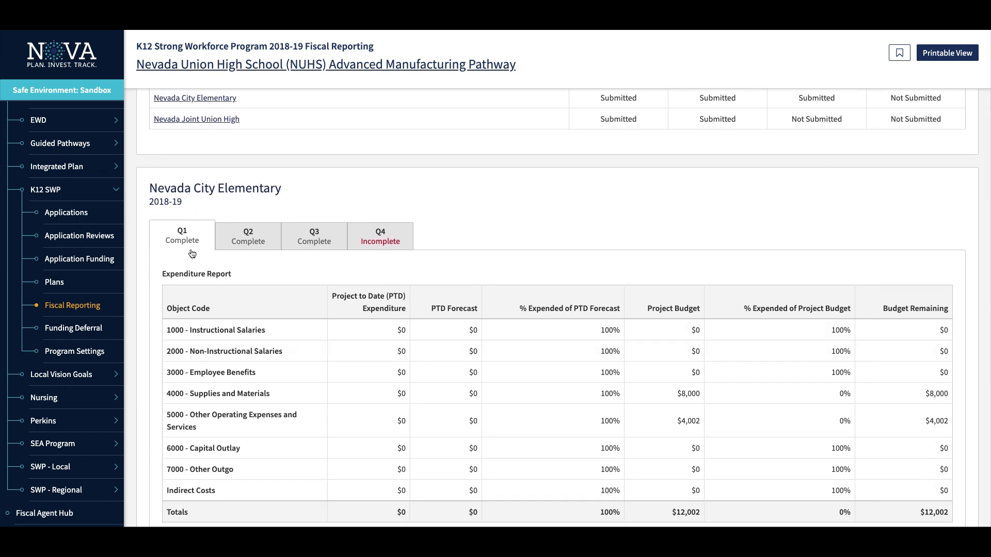
{"action": "scroll", "coordinate": [440, 303], "scroll_direction": "down", "scroll_amount": 20}
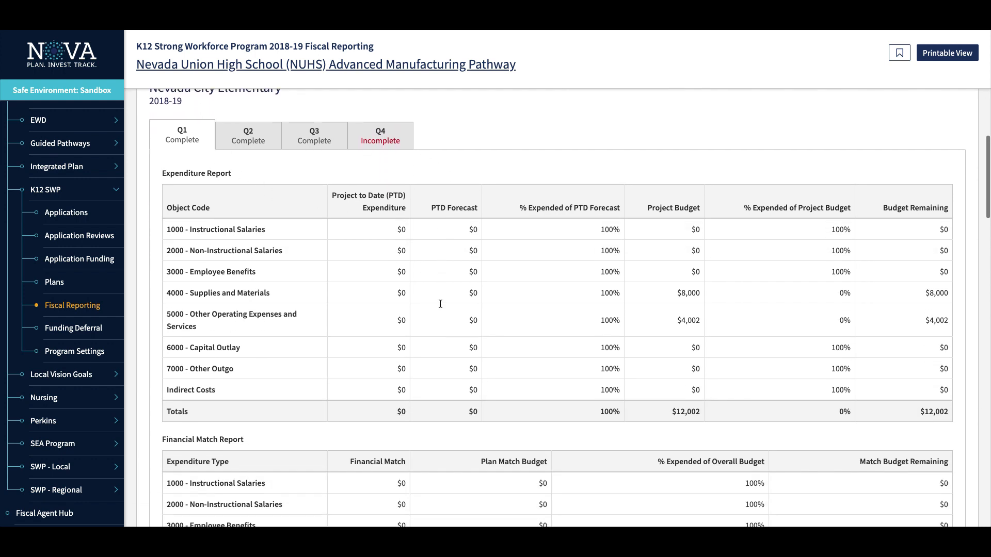
{"action": "scroll", "coordinate": [440, 304], "scroll_direction": "down", "scroll_amount": 3}
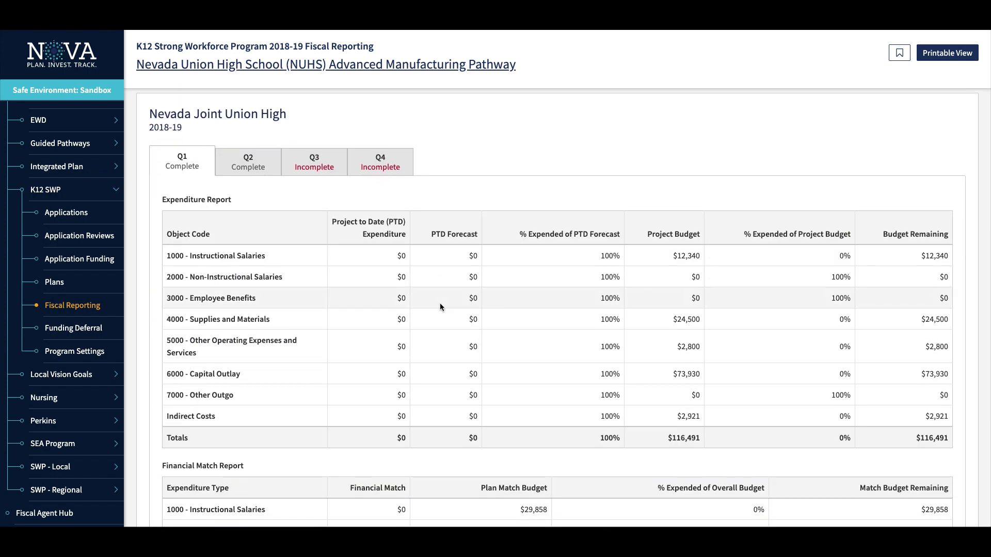
{"action": "scroll", "coordinate": [440, 306], "scroll_direction": "up", "scroll_amount": 20}
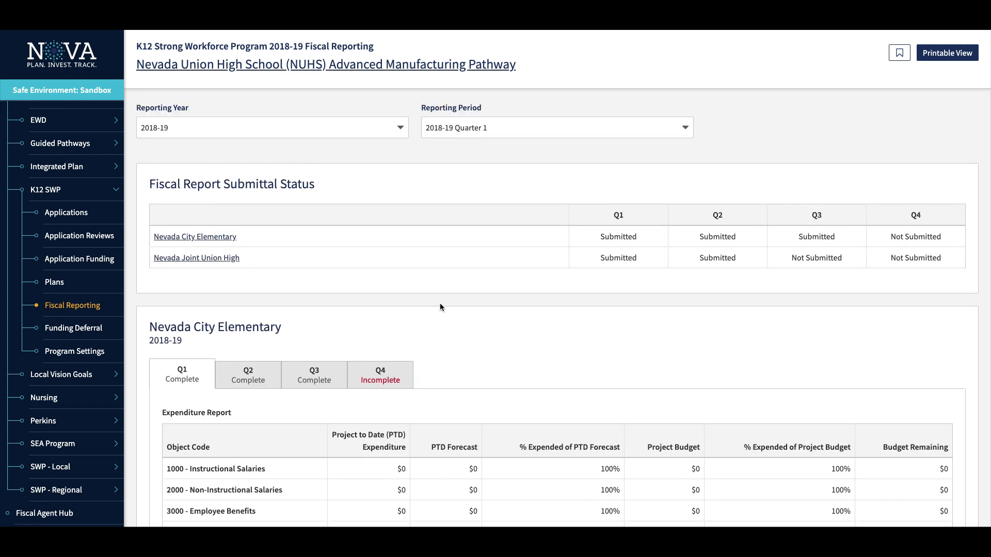
{"action": "scroll", "coordinate": [440, 306], "scroll_direction": "down", "scroll_amount": 3}
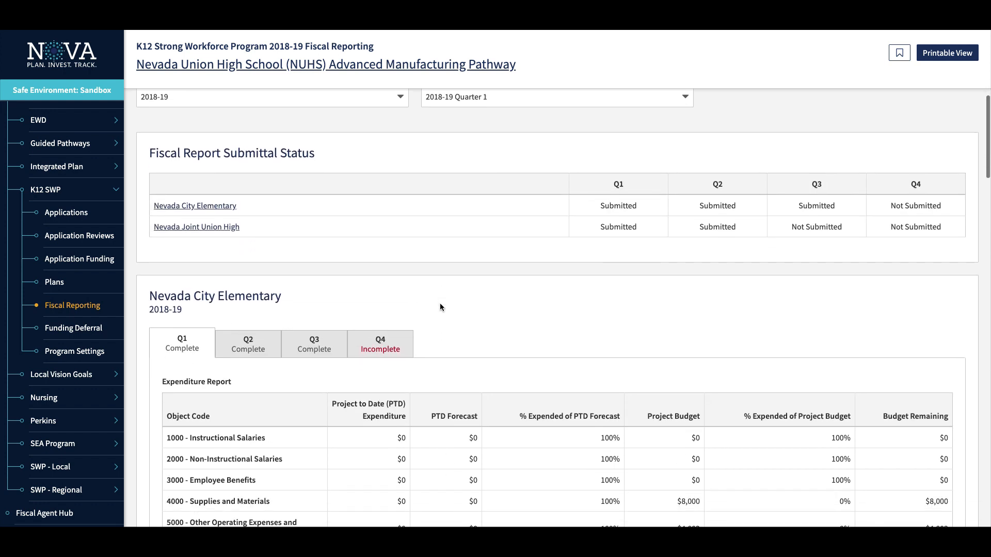
{"action": "scroll", "coordinate": [440, 306], "scroll_direction": "up", "scroll_amount": 1}
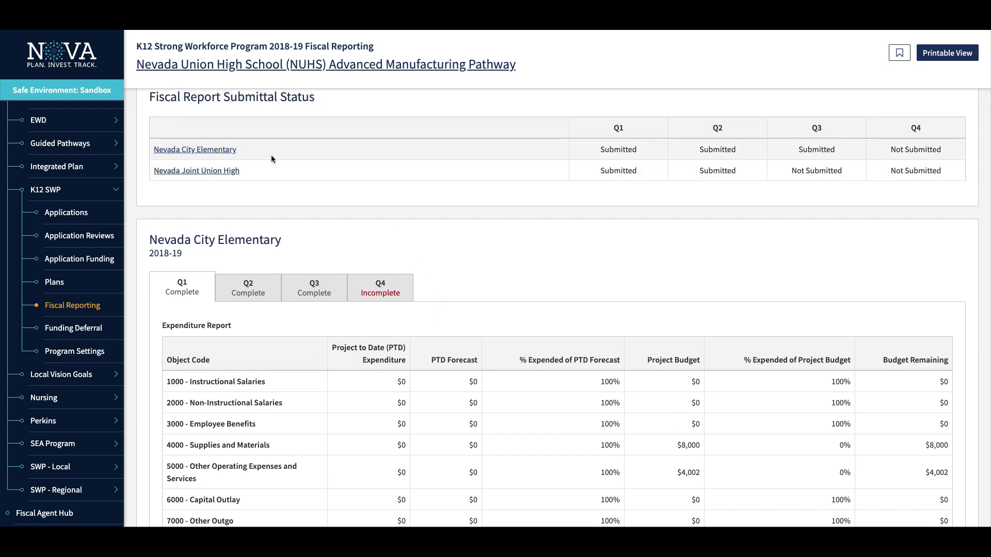
- Go to the Nevada Joint Union High report from the submittal status table and compare it with the Nevada City Elementary report
{"action": "left_click", "coordinate": [191, 171]}
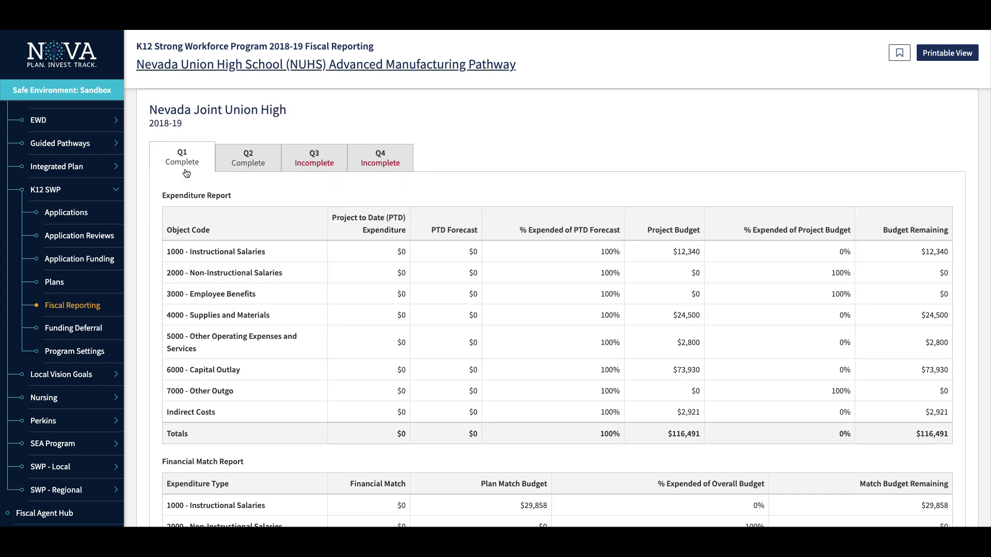
{"action": "scroll", "coordinate": [186, 173], "scroll_direction": "up", "scroll_amount": 15}
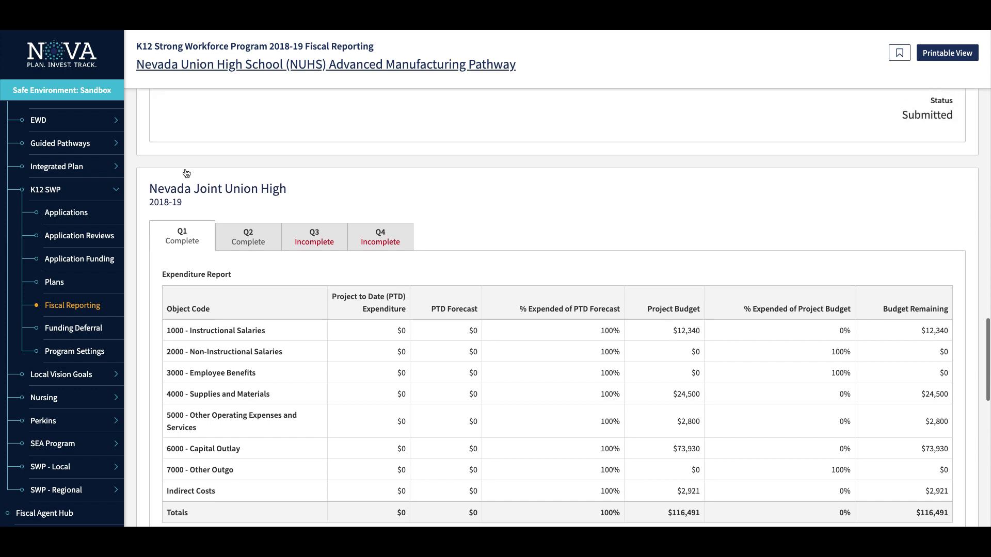
{"action": "scroll", "coordinate": [185, 169], "scroll_direction": "up", "scroll_amount": 1}
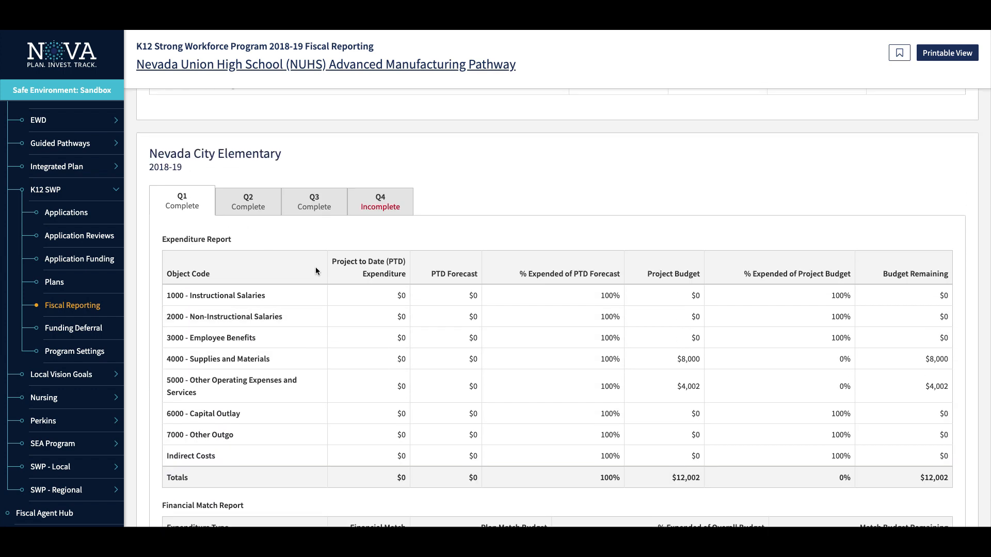
{"action": "scroll", "coordinate": [316, 271], "scroll_direction": "down", "scroll_amount": 15}
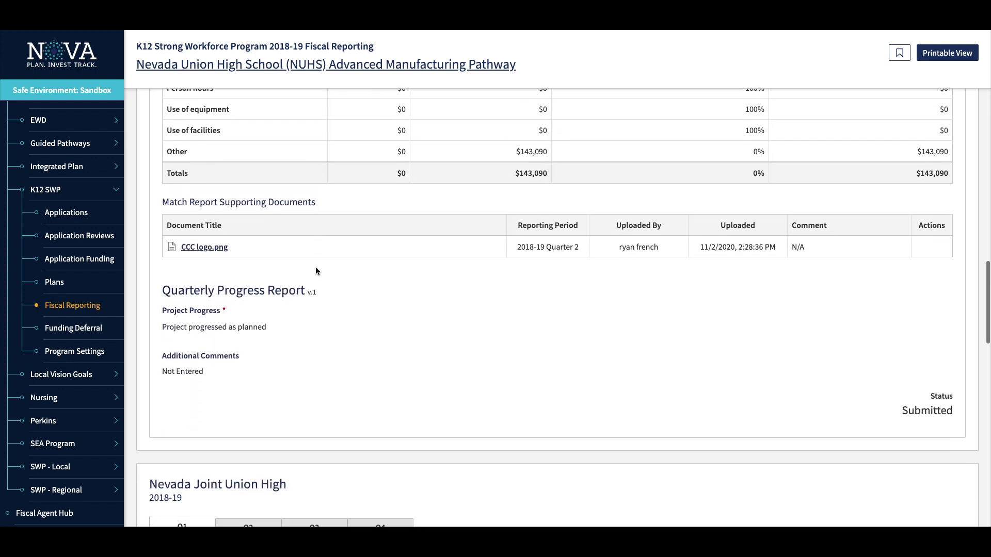
{"action": "scroll", "coordinate": [316, 271], "scroll_direction": "down", "scroll_amount": 8}
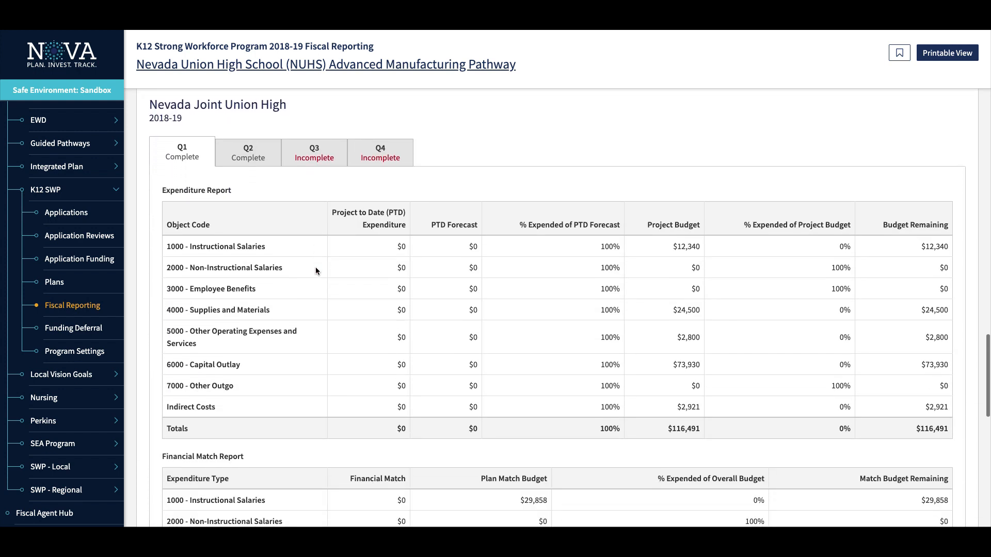
- Open Nevada Joint Union High's Q4 report and set its project progress to "Project progressed as planned"
{"action": "left_click", "coordinate": [380, 159]}
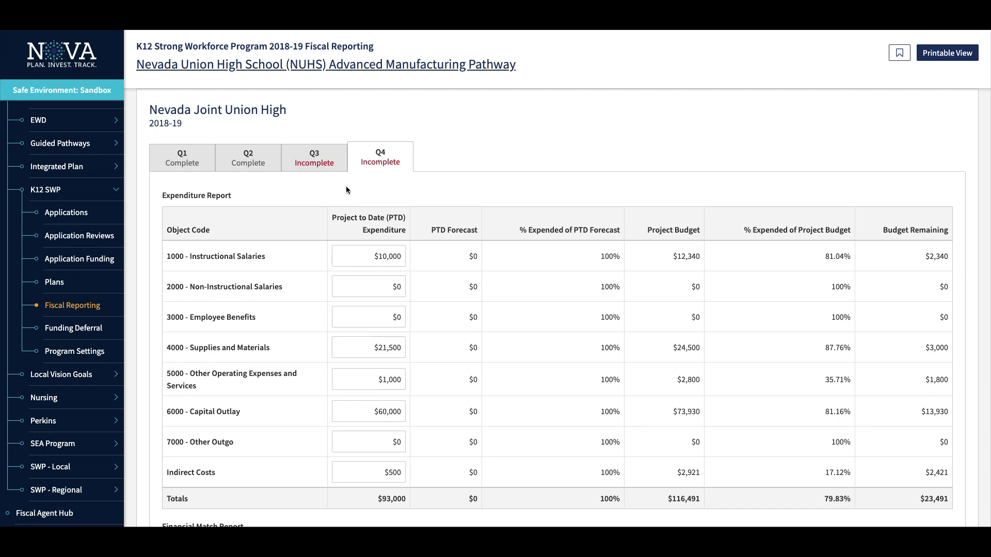
{"action": "scroll", "coordinate": [388, 222], "scroll_direction": "down", "scroll_amount": 2}
{"action": "scroll", "coordinate": [388, 222], "scroll_direction": "down", "scroll_amount": 15}
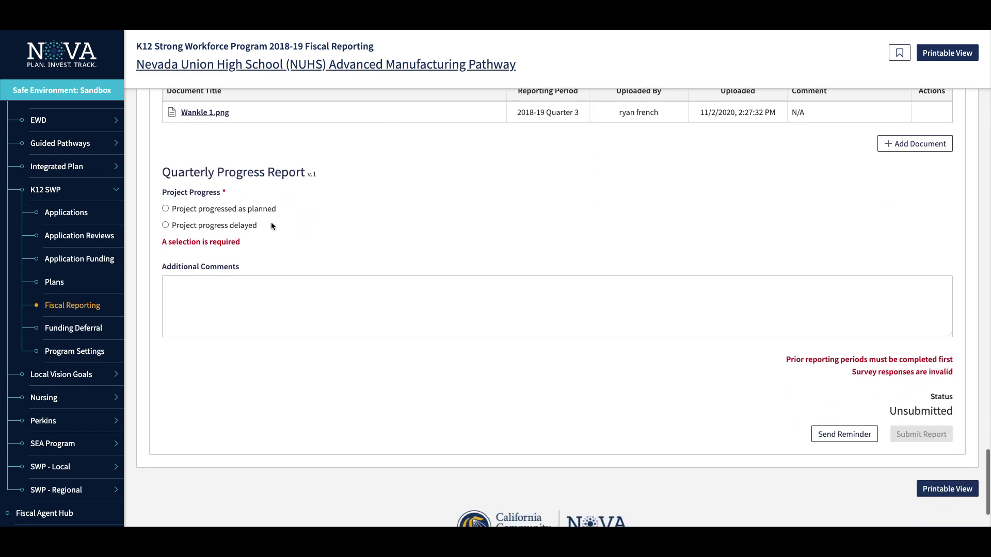
{"action": "left_click", "coordinate": [165, 209]}
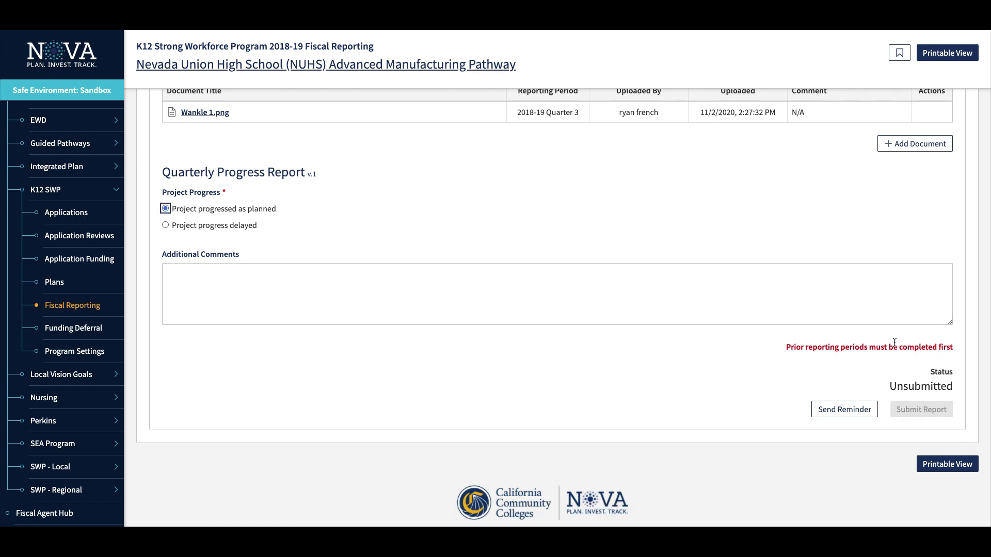
- Switch Nevada Joint Union High to its incomplete Q3 report and review the financial match, supporting documents and quarterly progress sections
{"action": "scroll", "coordinate": [559, 275], "scroll_direction": "up", "scroll_amount": 15}
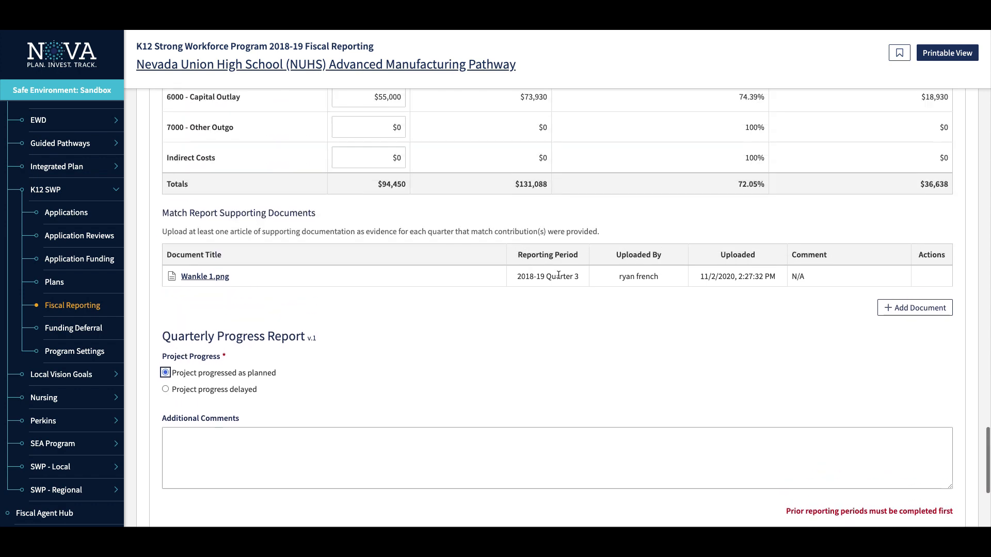
{"action": "scroll", "coordinate": [558, 278], "scroll_direction": "up", "scroll_amount": 2}
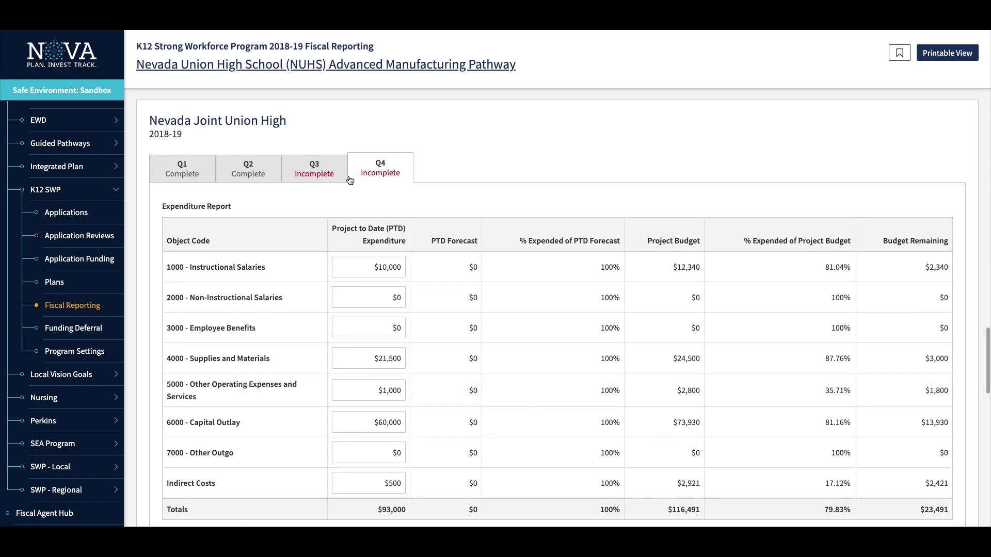
{"action": "left_click", "coordinate": [318, 165]}
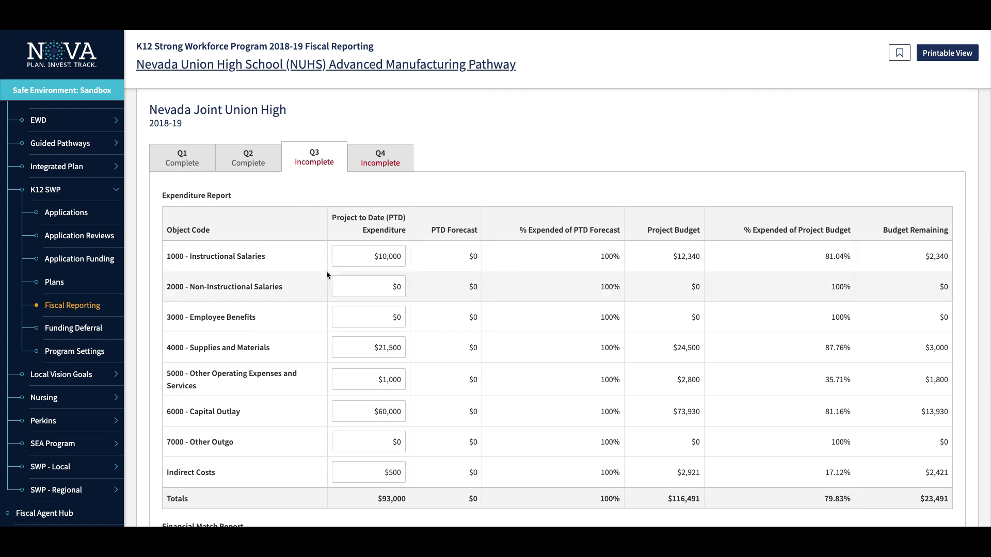
{"action": "scroll", "coordinate": [326, 275], "scroll_direction": "down", "scroll_amount": 5}
{"action": "scroll", "coordinate": [326, 275], "scroll_direction": "down", "scroll_amount": 2}
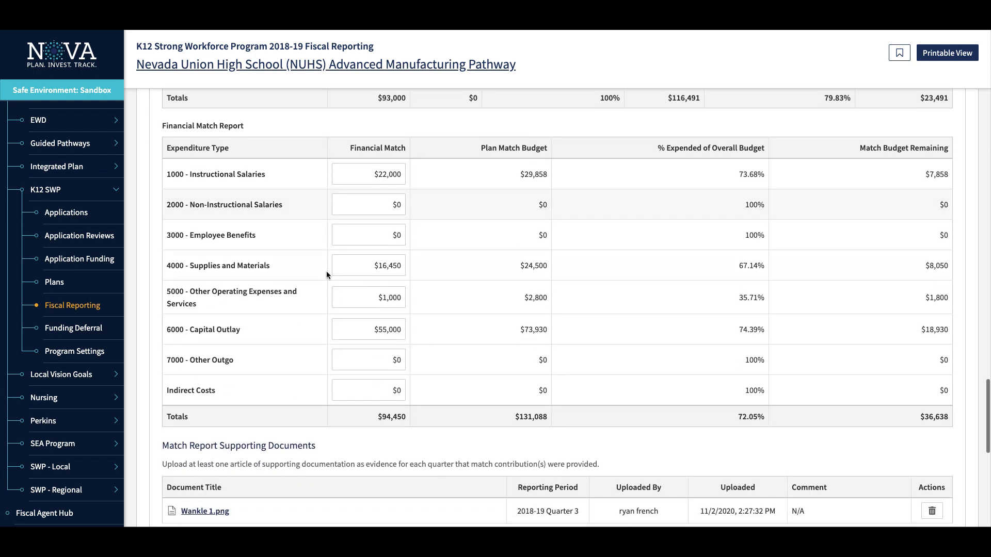
{"action": "scroll", "coordinate": [370, 279], "scroll_direction": "down", "scroll_amount": 3}
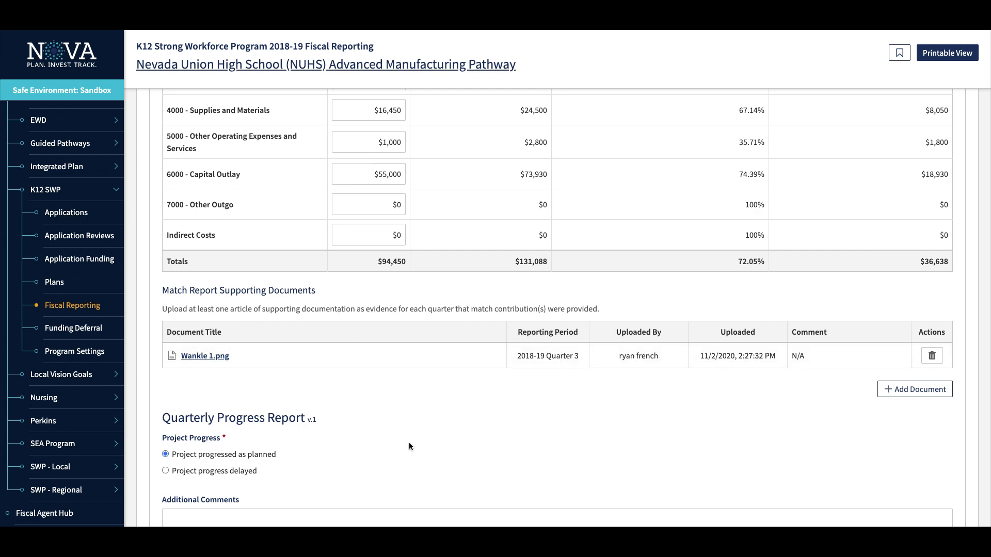
{"action": "scroll", "coordinate": [409, 442], "scroll_direction": "up", "scroll_amount": 1}
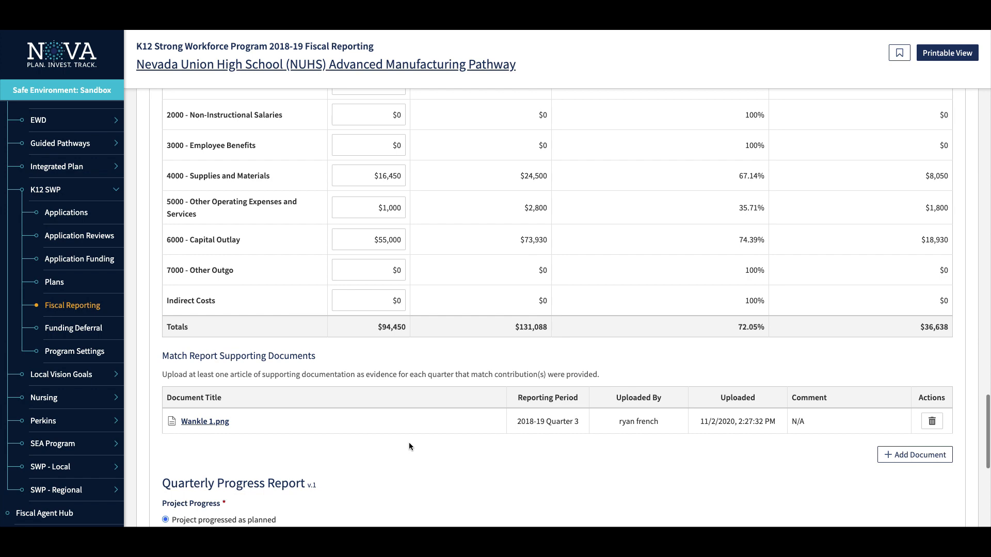
{"action": "scroll", "coordinate": [409, 446], "scroll_direction": "down", "scroll_amount": 2}
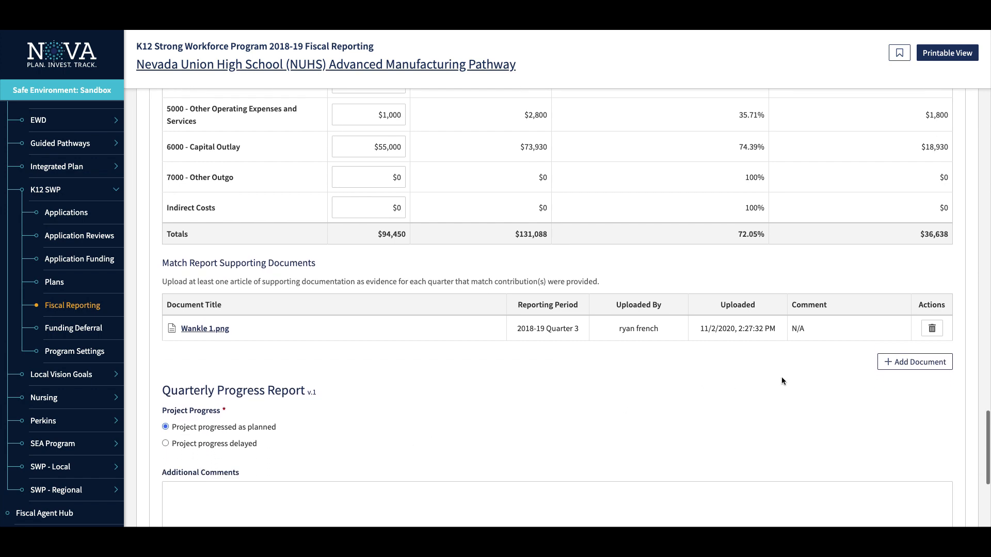
{"action": "left_click", "coordinate": [886, 363]}
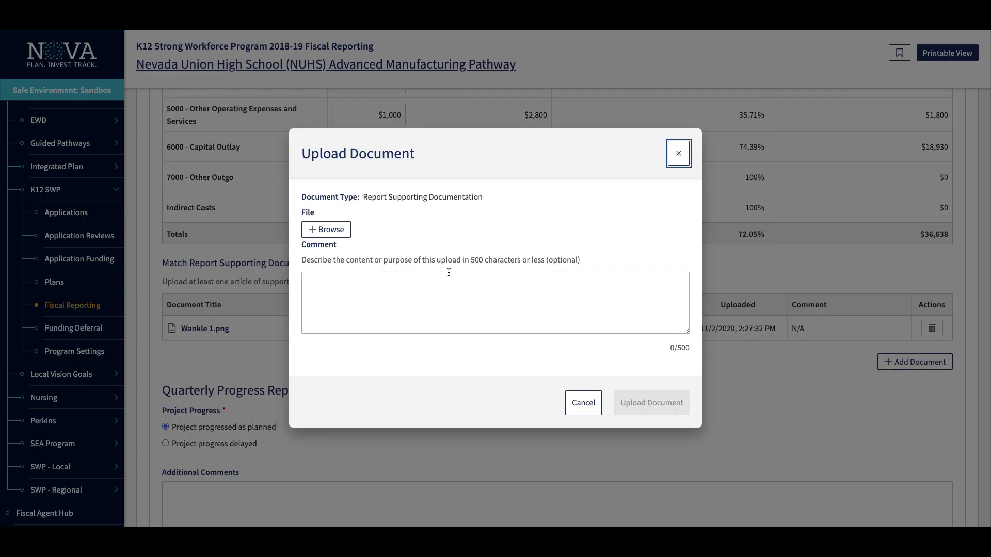
{"action": "left_click", "coordinate": [339, 229]}
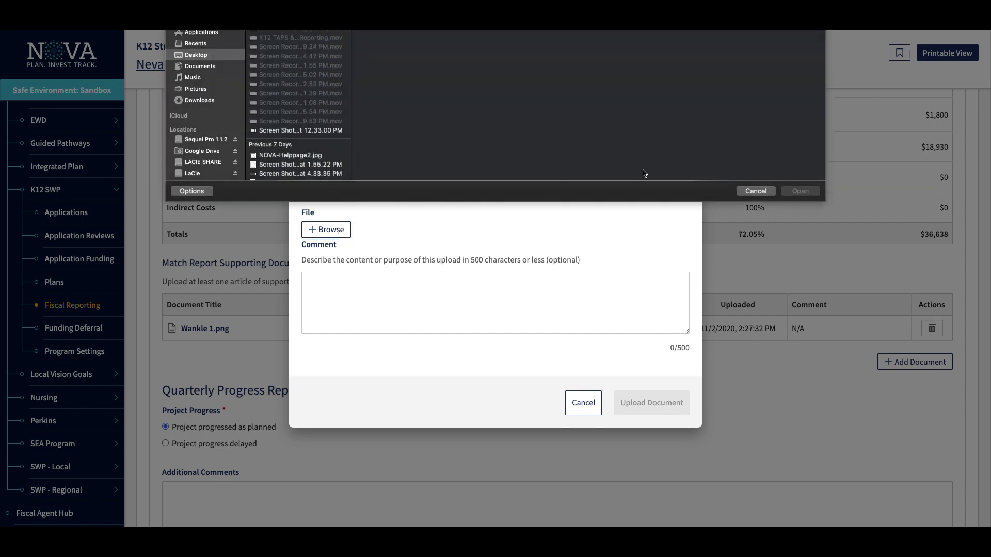
{"action": "left_click", "coordinate": [754, 191]}
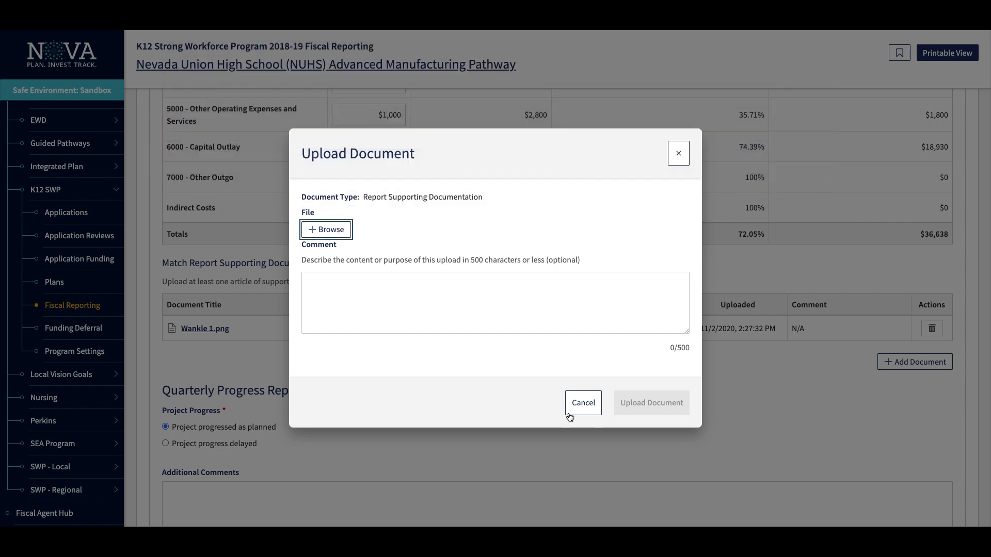
{"action": "left_click", "coordinate": [583, 404]}
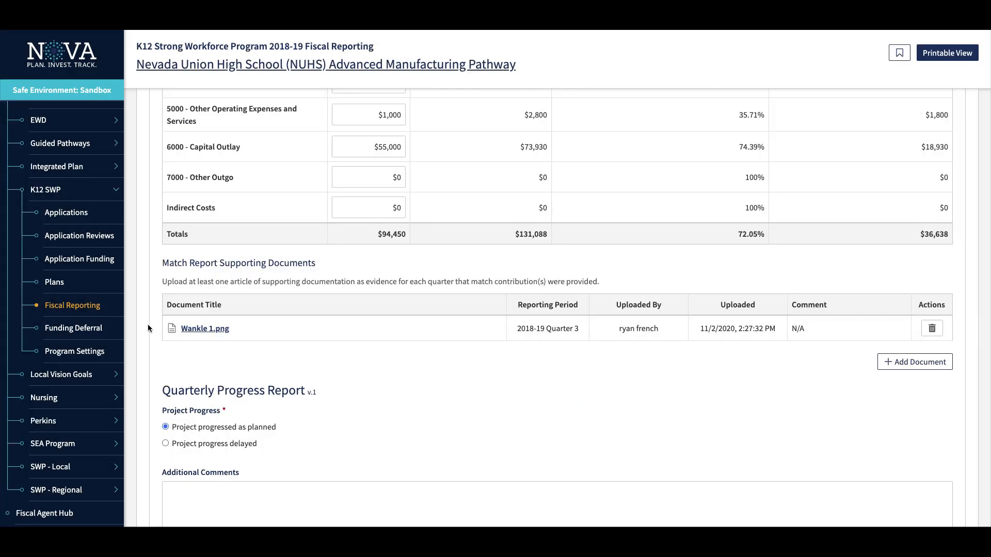
- Try the "Project progress delayed" option in Nevada Joint Union High's Q3 progress report and set it back to "Project progressed as planned"
{"action": "scroll", "coordinate": [295, 353], "scroll_direction": "down", "scroll_amount": 4}
{"action": "scroll", "coordinate": [295, 349], "scroll_direction": "down", "scroll_amount": 1}
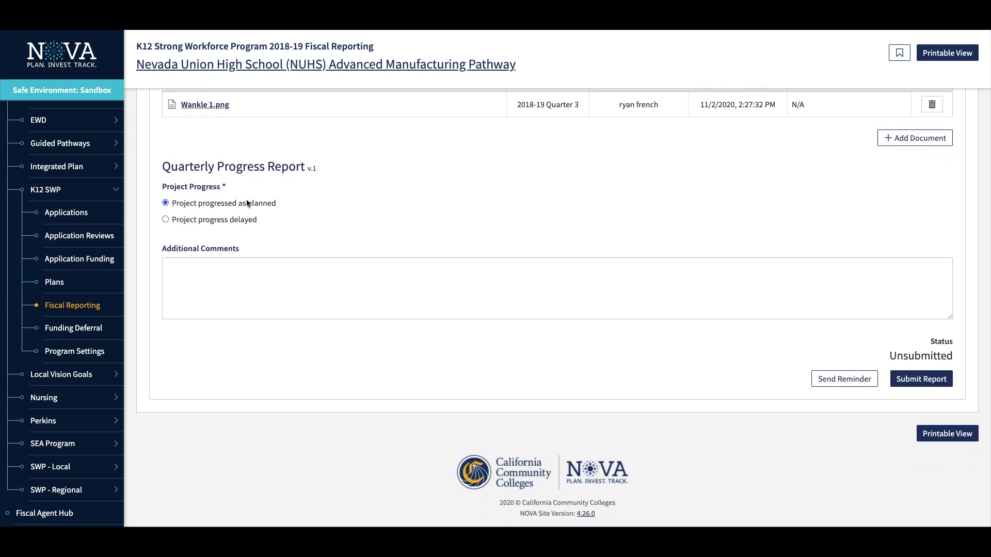
{"action": "left_click", "coordinate": [165, 220]}
{"action": "scroll", "coordinate": [166, 221], "scroll_direction": "down", "scroll_amount": 2}
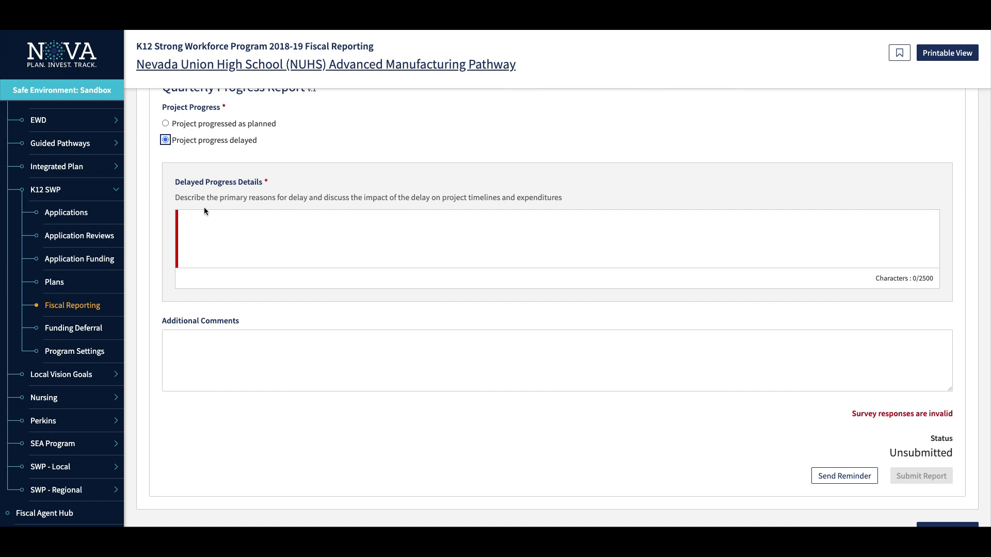
{"action": "left_click", "coordinate": [166, 123]}
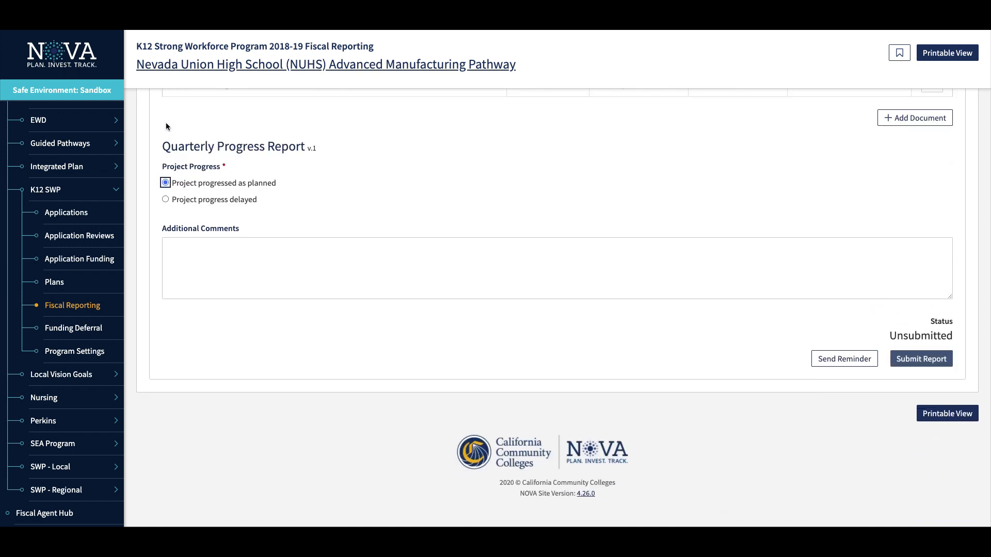
- Submit Nevada Joint Union High's Q3 fiscal report and check the Fiscal Report Submittal Status table
{"action": "left_click", "coordinate": [920, 359]}
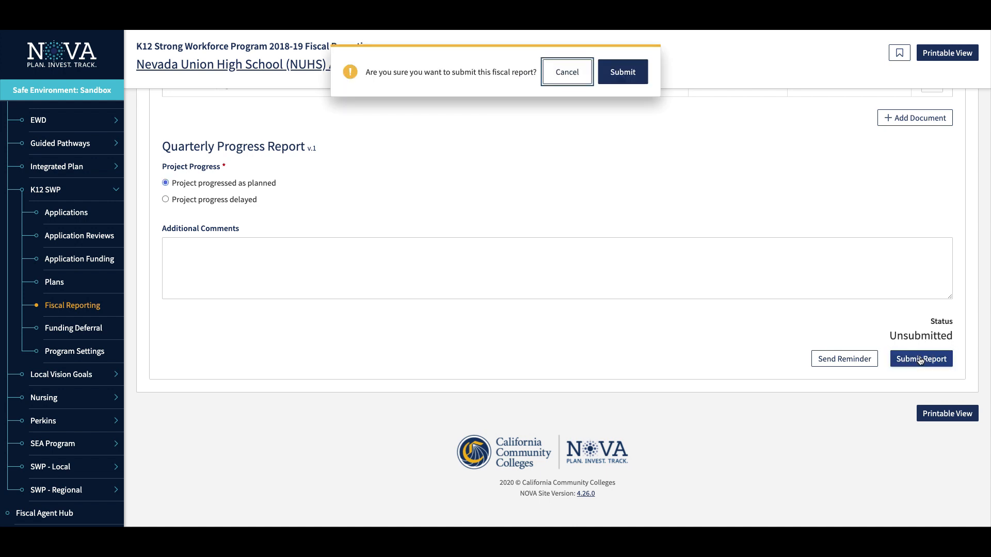
{"action": "left_click", "coordinate": [629, 76]}
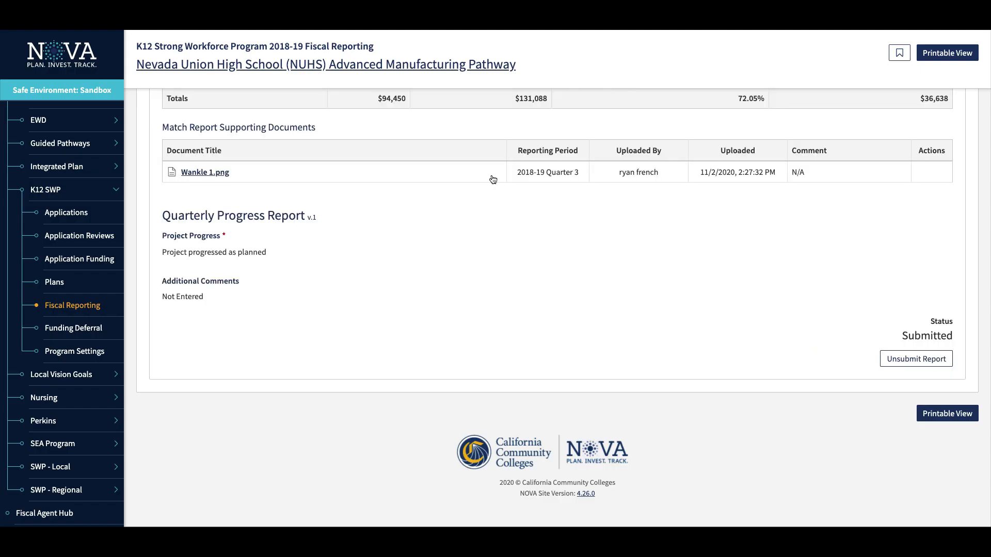
{"action": "scroll", "coordinate": [456, 201], "scroll_direction": "down", "scroll_amount": 12}
{"action": "scroll", "coordinate": [454, 199], "scroll_direction": "up", "scroll_amount": 4}
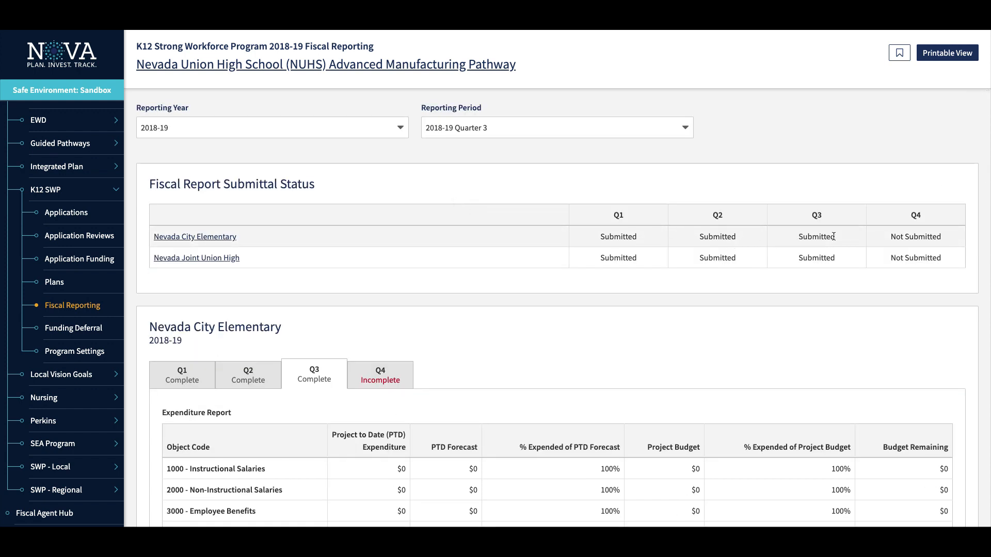
- Open Nevada City Elementary's incomplete Q4 report, review its match and progress sections, and submit it
{"action": "scroll", "coordinate": [833, 237], "scroll_direction": "down", "scroll_amount": 3}
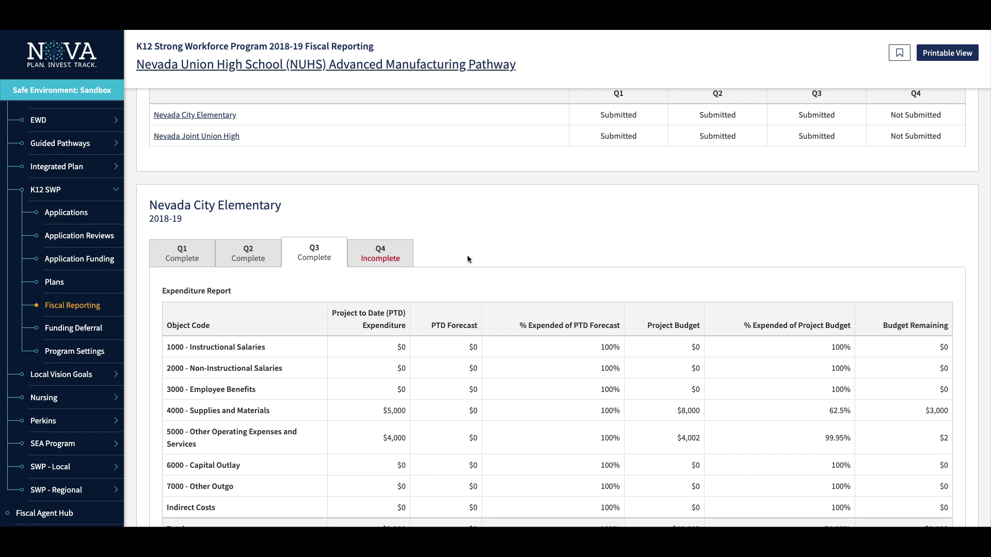
{"action": "left_click", "coordinate": [379, 254]}
{"action": "scroll", "coordinate": [482, 314], "scroll_direction": "down", "scroll_amount": 10}
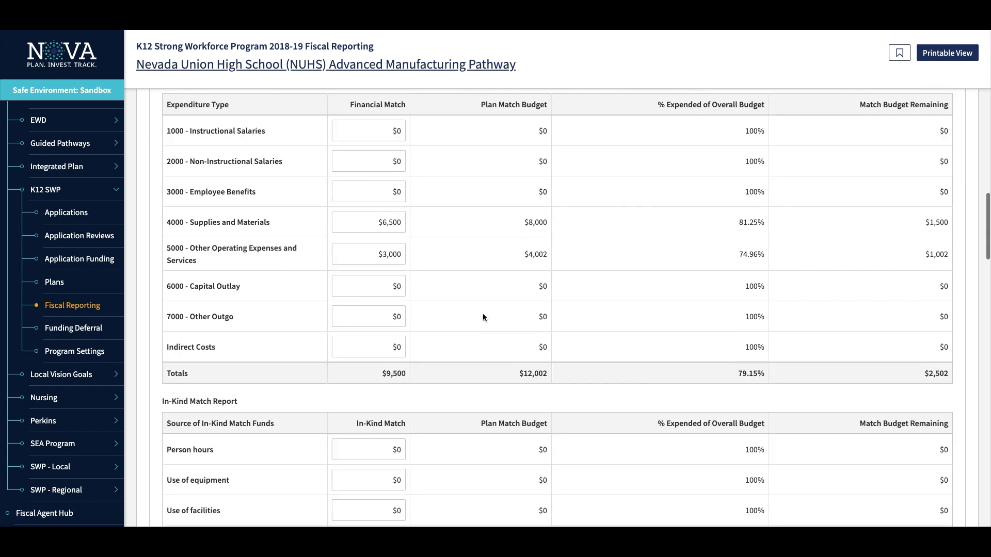
{"action": "scroll", "coordinate": [447, 410], "scroll_direction": "down", "scroll_amount": 3}
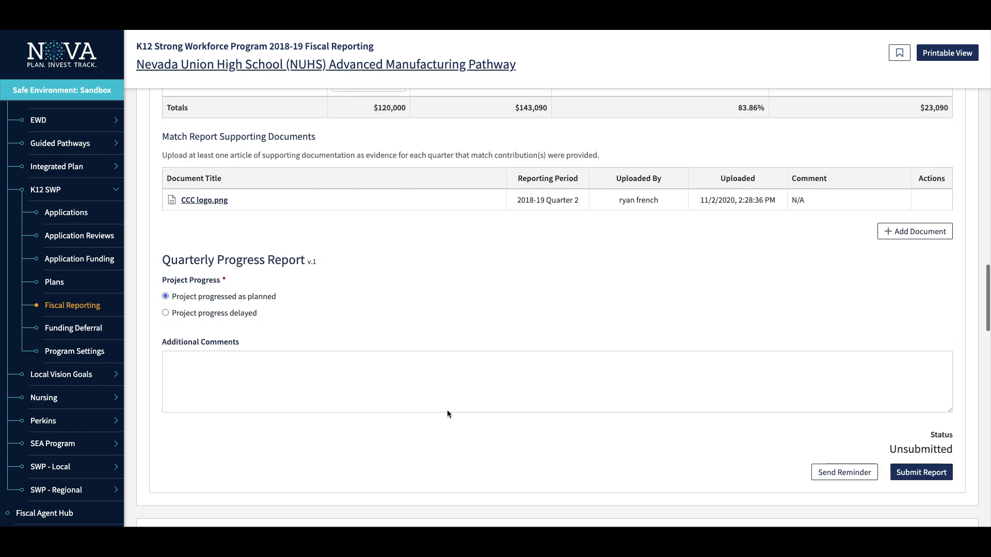
{"action": "left_click", "coordinate": [935, 438]}
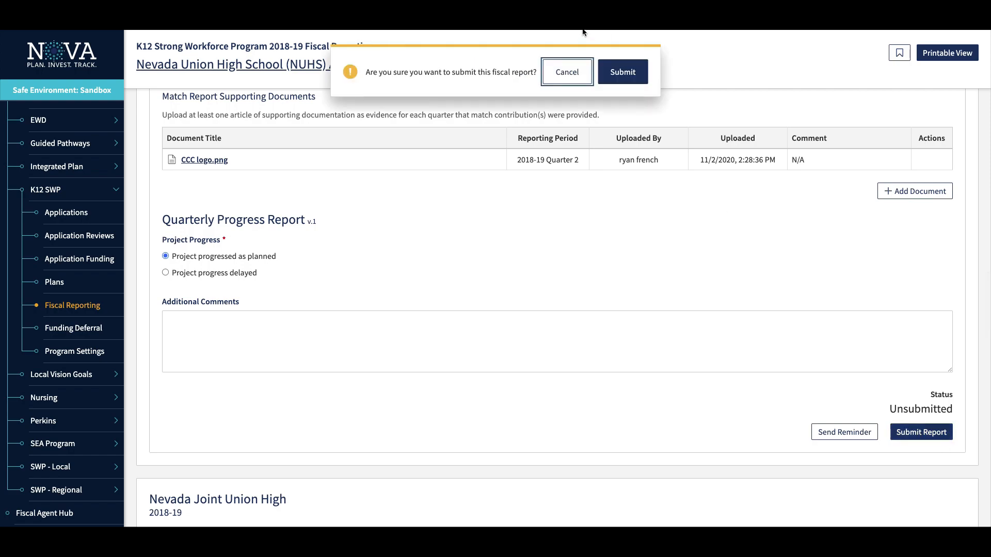
{"action": "left_click", "coordinate": [622, 72]}
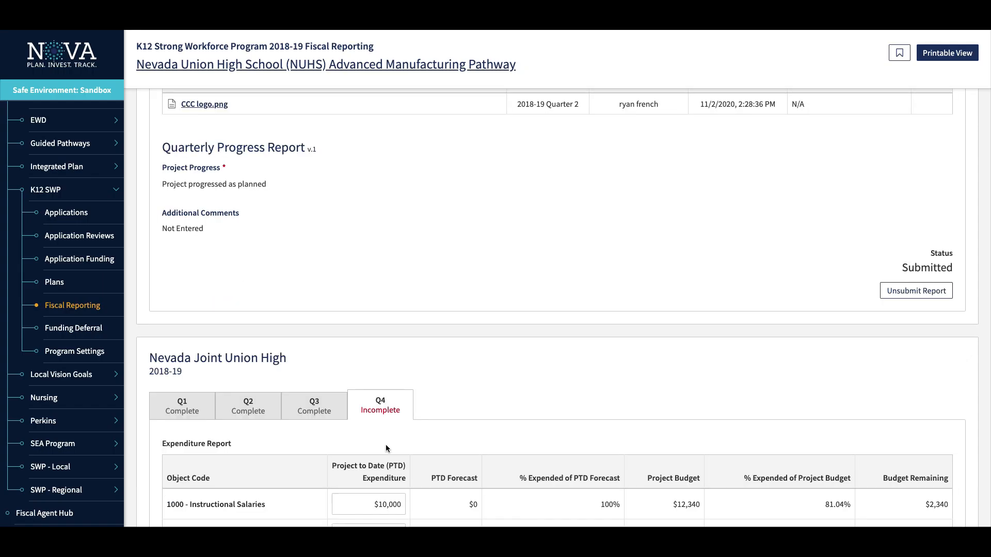
- Try a $9,000 project-to-date expenditure for 1000 - Instructional Salaries in Nevada Joint Union High's Q4 report, and set it back to $10,000
{"action": "scroll", "coordinate": [386, 445], "scroll_direction": "down", "scroll_amount": 5}
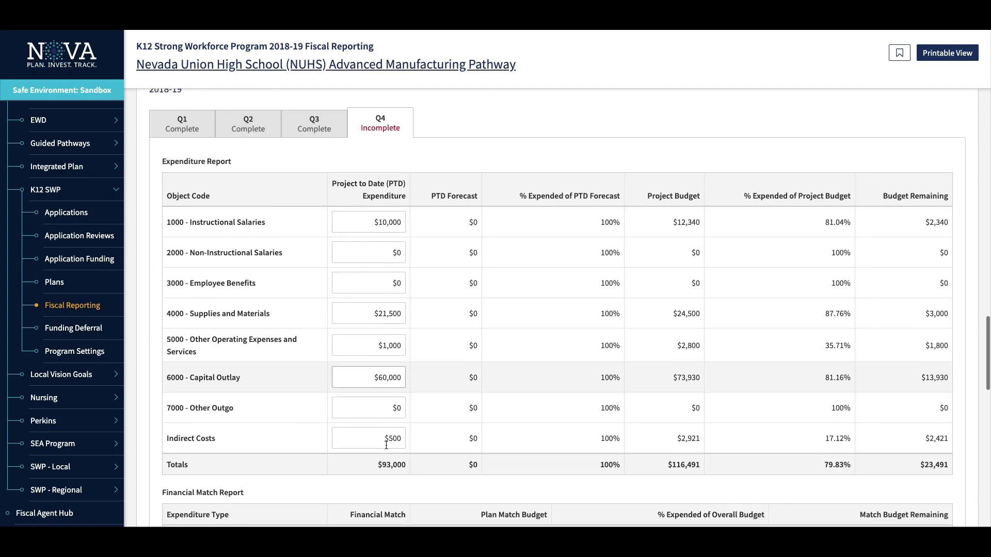
{"action": "scroll", "coordinate": [386, 445], "scroll_direction": "down", "scroll_amount": 1}
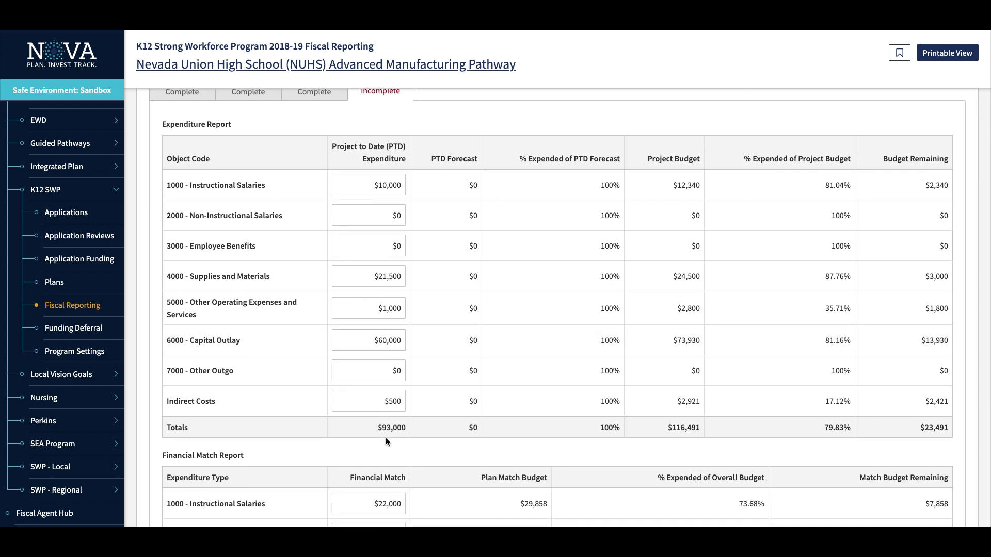
{"action": "left_click", "coordinate": [369, 188]}
{"action": "mouse_move", "coordinate": [374, 187]}
{"action": "left_mouse_down"}
{"action": "mouse_move", "coordinate": [391, 186]}
{"action": "mouse_move", "coordinate": [379, 187]}
{"action": "left_mouse_up"}
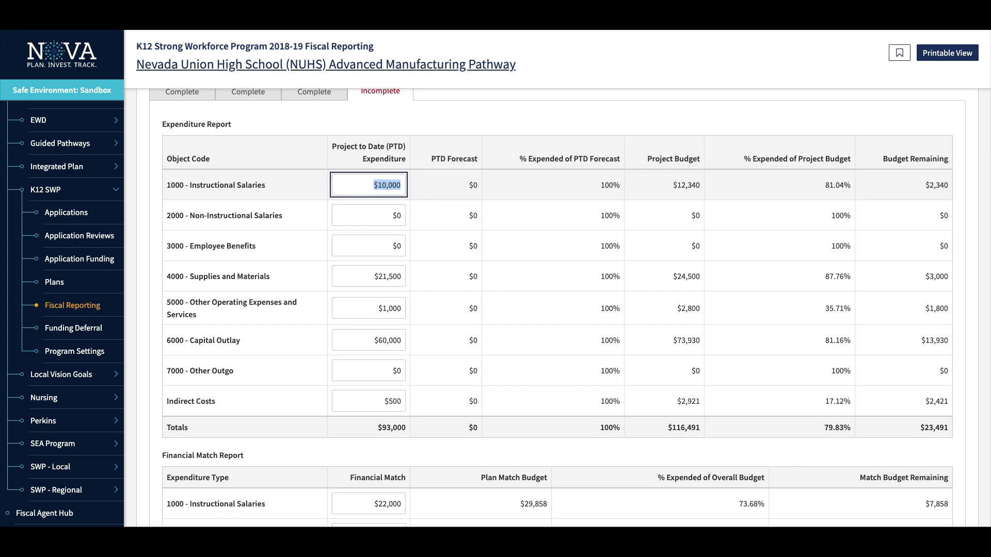
{"action": "type", "text": "9000"}
{"action": "key", "text": "Tab"}
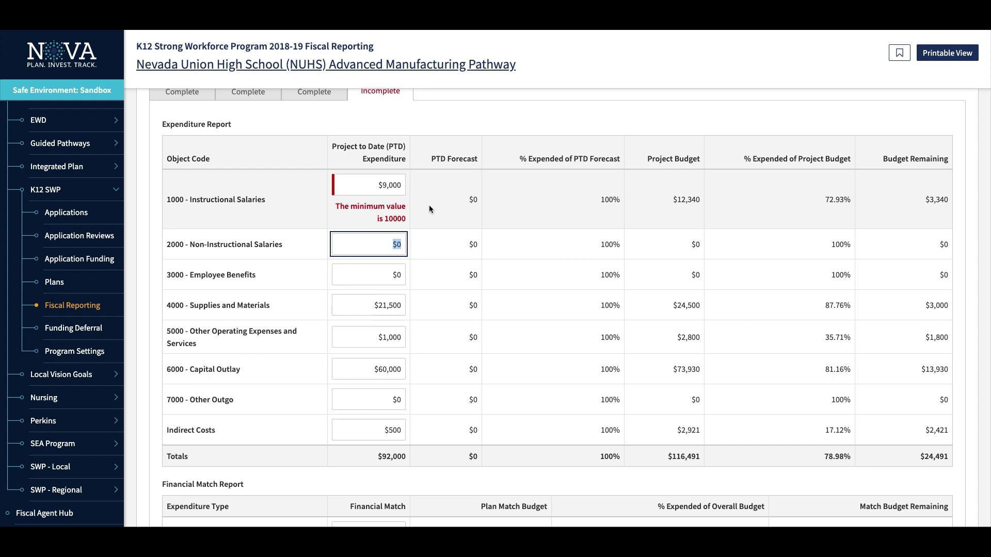
{"action": "left_click", "coordinate": [391, 185]}
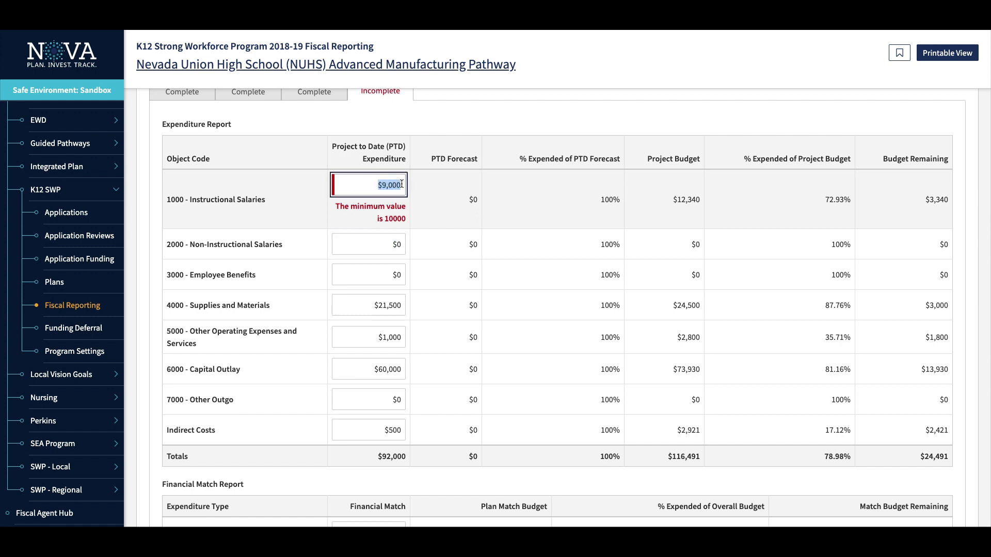
{"action": "type", "text": "10000"}
{"action": "key", "text": "Tab"}
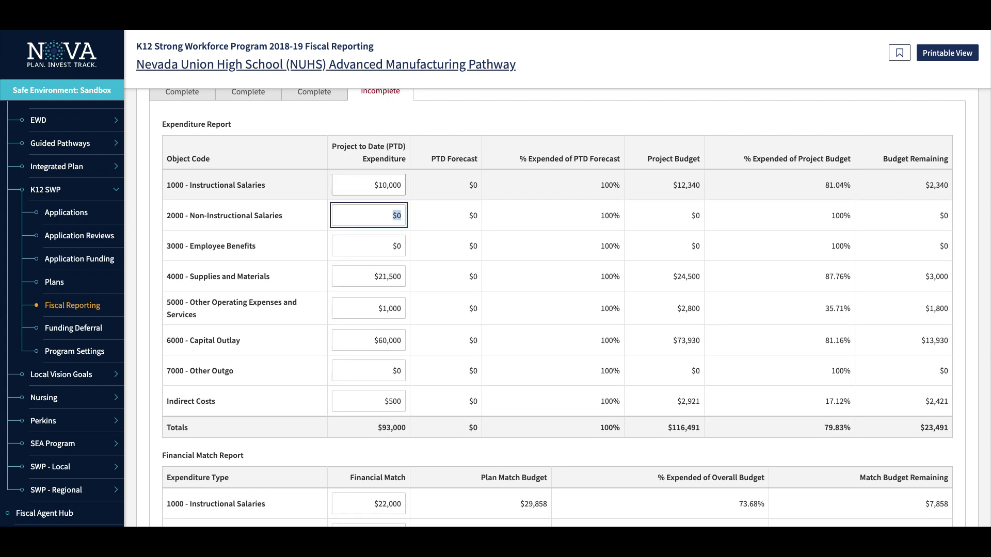
- Test $9,000 once more as Nevada Joint Union High's Q4 instructional salaries expenditure and restore the $10,000 amount
{"action": "left_click", "coordinate": [373, 186]}
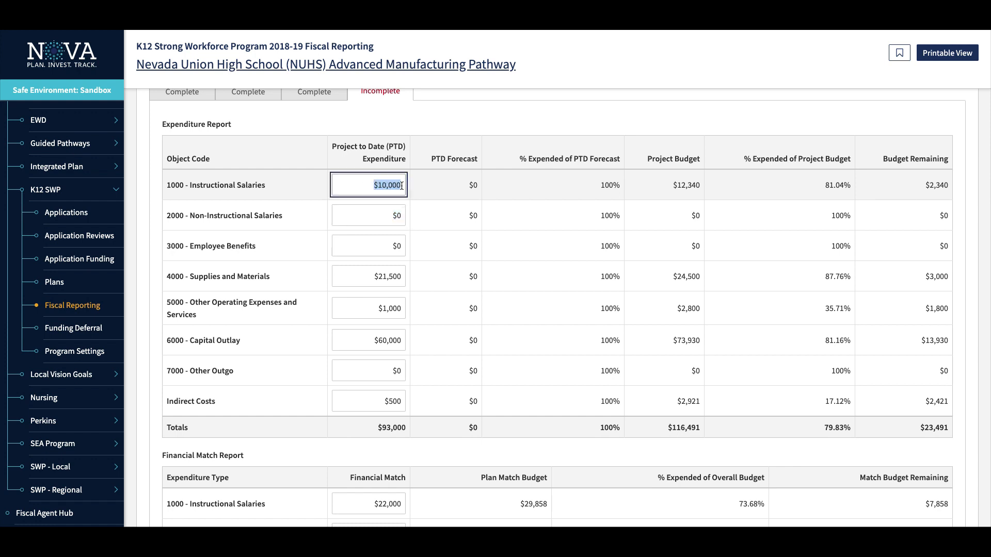
{"action": "type", "text": "9000"}
{"action": "key", "text": "Tab"}
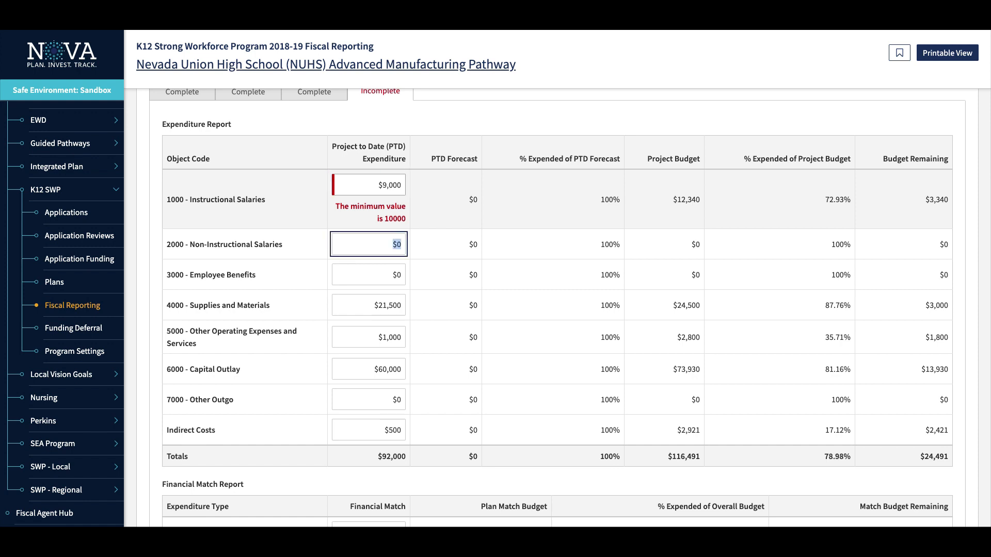
{"action": "left_click", "coordinate": [372, 185]}
{"action": "left_click_drag", "start_coordinate": [372, 184], "coordinate": [412, 187]}
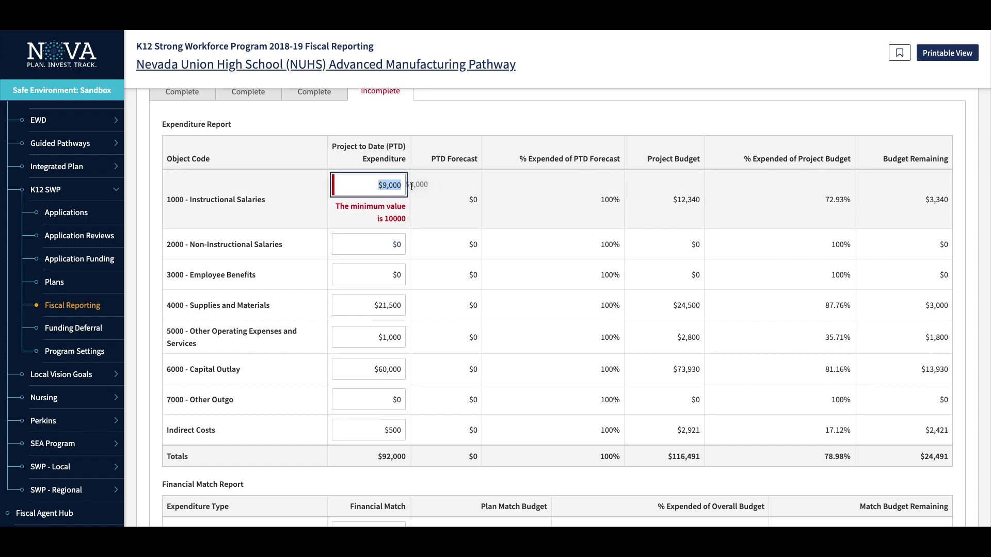
{"action": "type", "text": "1000"}
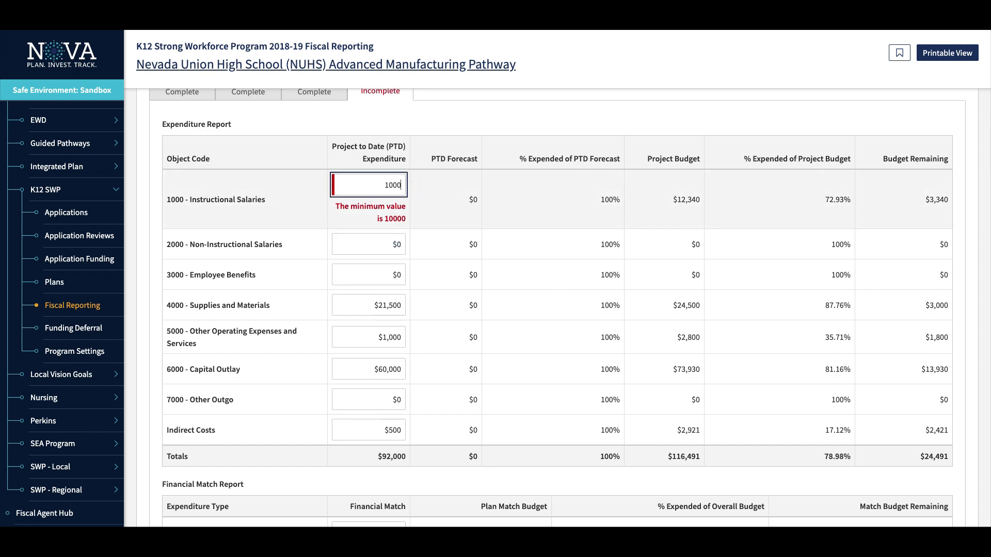
{"action": "type", "text": "0"}
{"action": "key", "text": "Tab"}
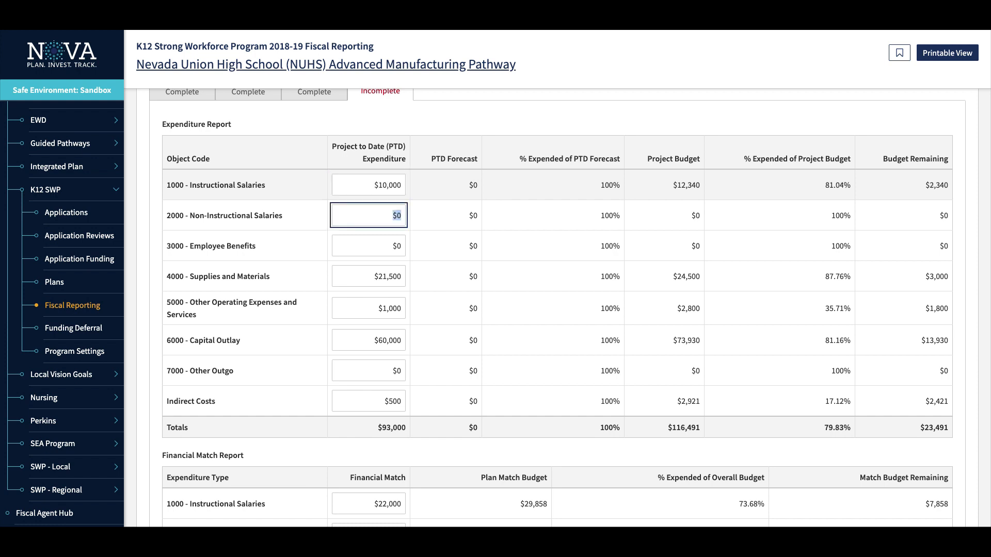
- Submit Nevada Joint Union High's Q4 fiscal report and confirm the submission
{"action": "scroll", "coordinate": [558, 309], "scroll_direction": "down", "scroll_amount": 12}
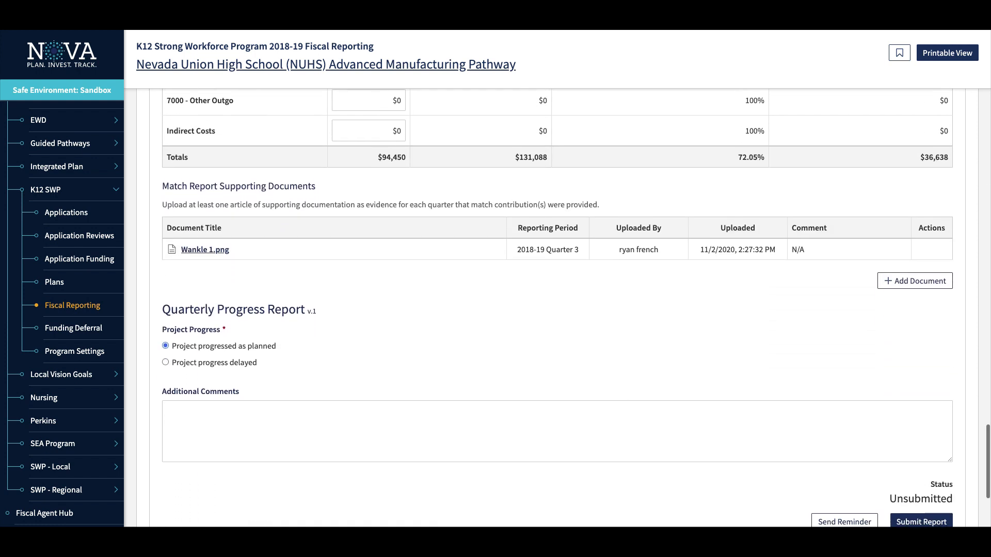
{"action": "scroll", "coordinate": [557, 310], "scroll_direction": "down", "scroll_amount": 3}
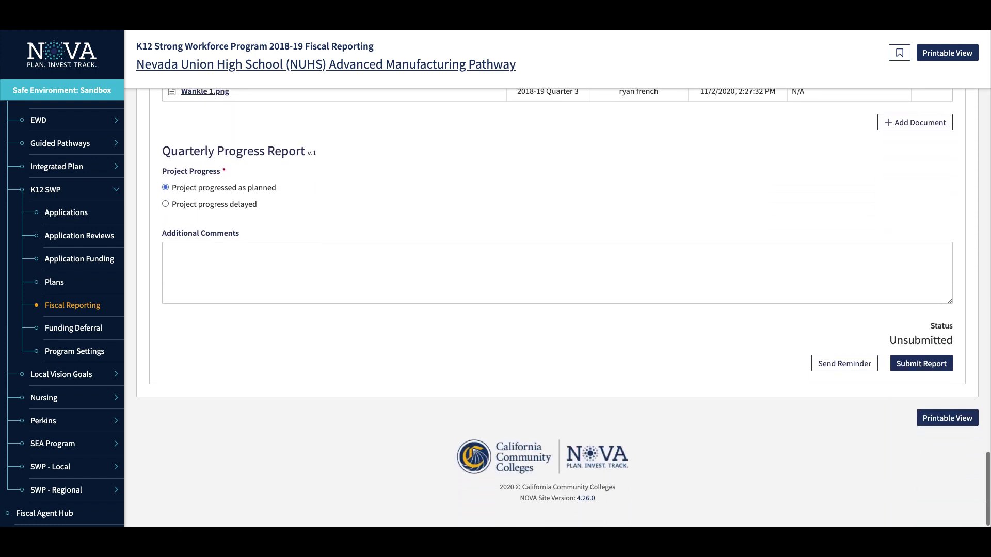
{"action": "left_click", "coordinate": [927, 360]}
{"action": "left_click", "coordinate": [619, 71]}
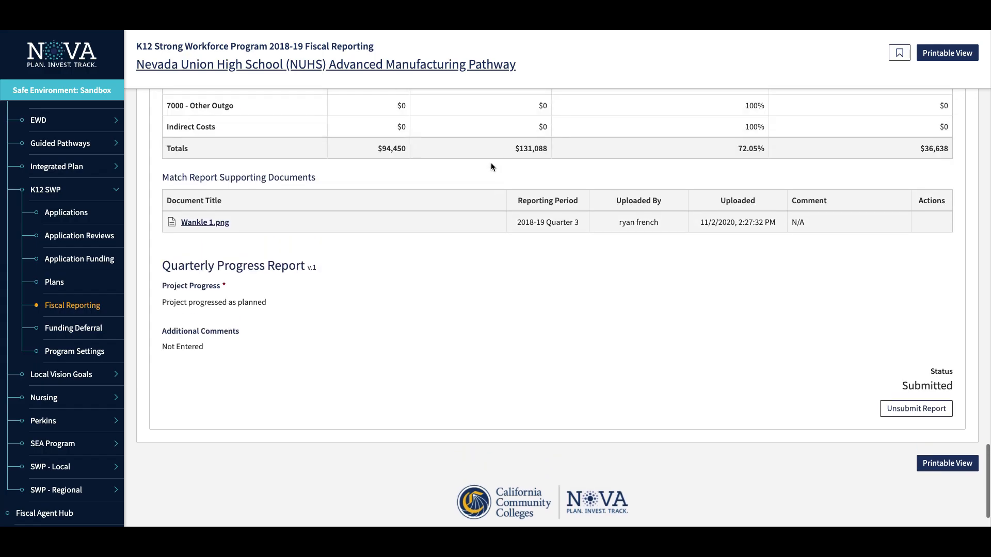
- Go back to the report's Approval Status section and send the certifying authority a reminder to approve
{"action": "scroll", "coordinate": [491, 164], "scroll_direction": "down", "scroll_amount": 3}
{"action": "scroll", "coordinate": [491, 164], "scroll_direction": "up", "scroll_amount": 13}
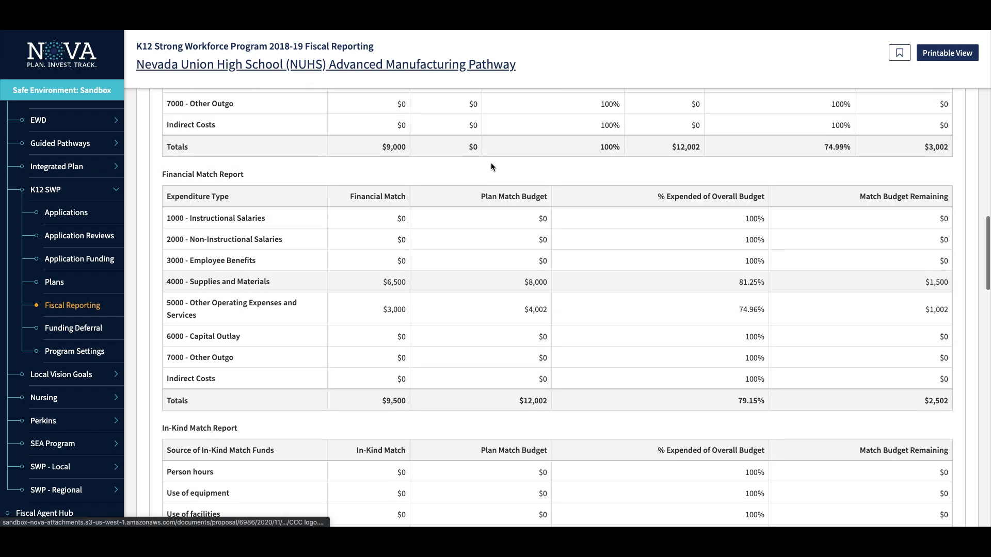
{"action": "scroll", "coordinate": [491, 164], "scroll_direction": "up", "scroll_amount": 15}
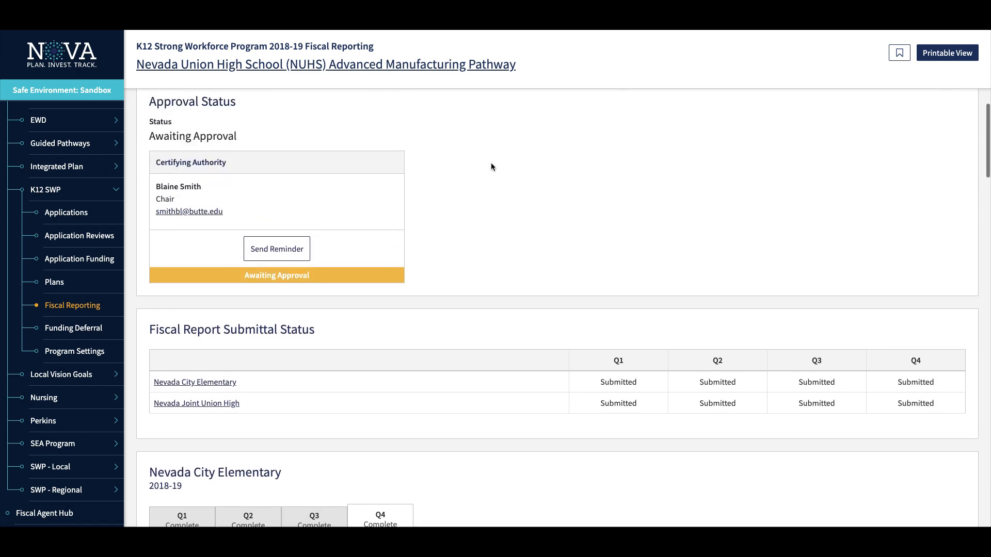
{"action": "scroll", "coordinate": [491, 166], "scroll_direction": "up", "scroll_amount": 1}
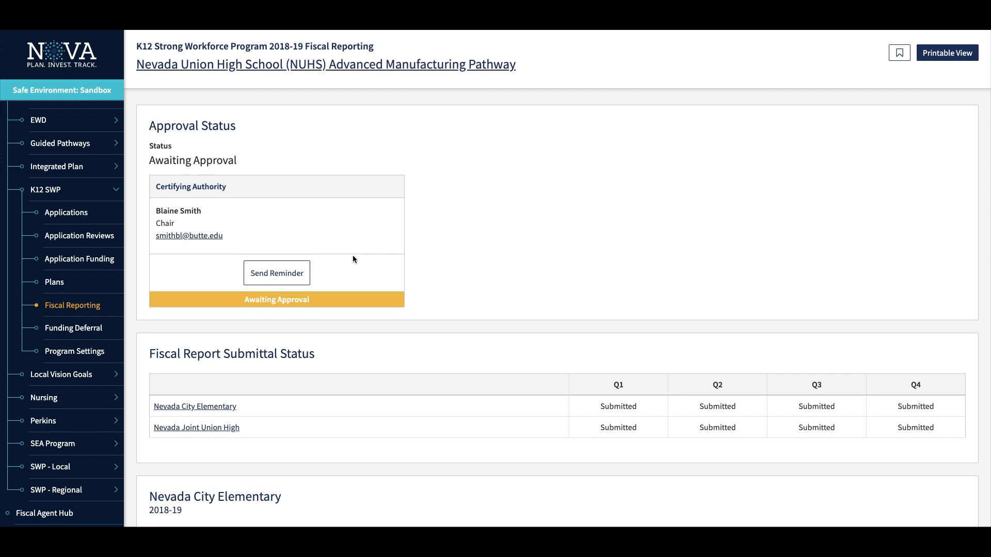
{"action": "left_click", "coordinate": [275, 274]}
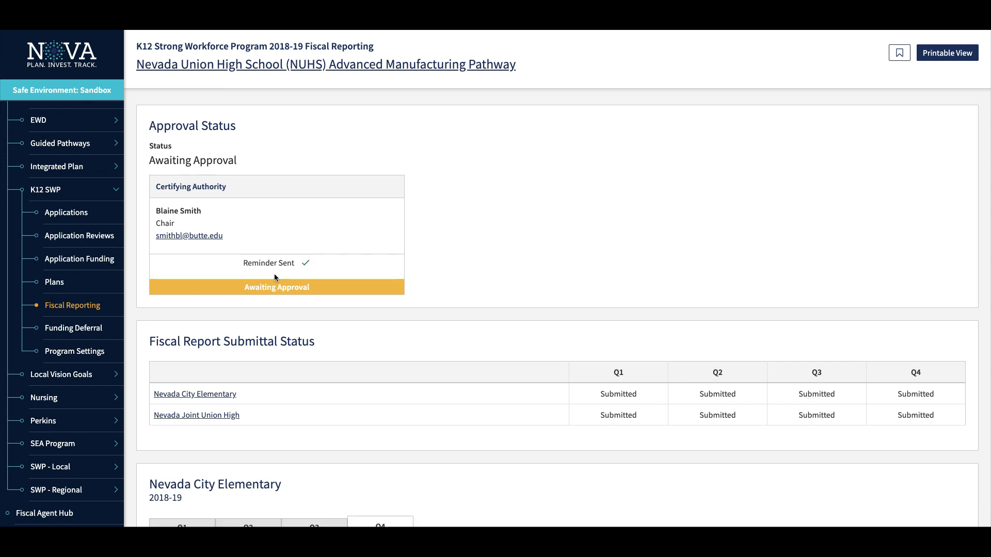